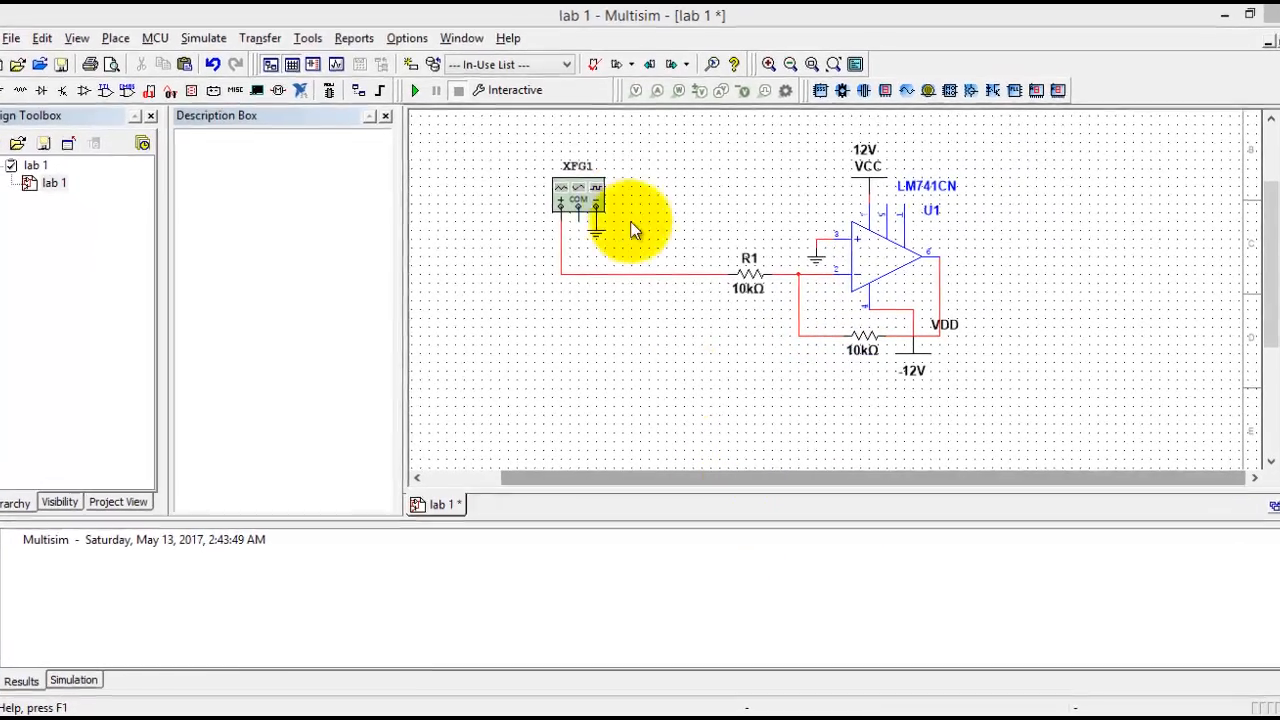
- Set the frequency of function generator XFG1 to 10 kHz
double_click(585, 195)
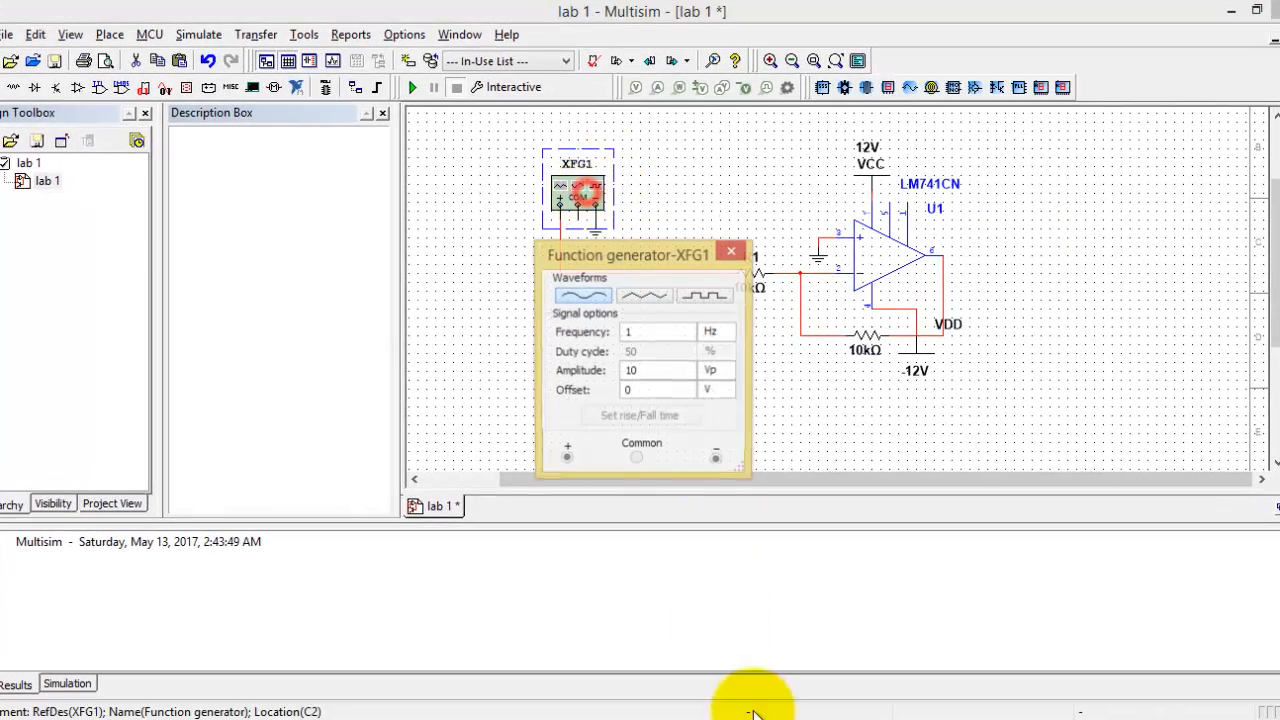
click(658, 337)
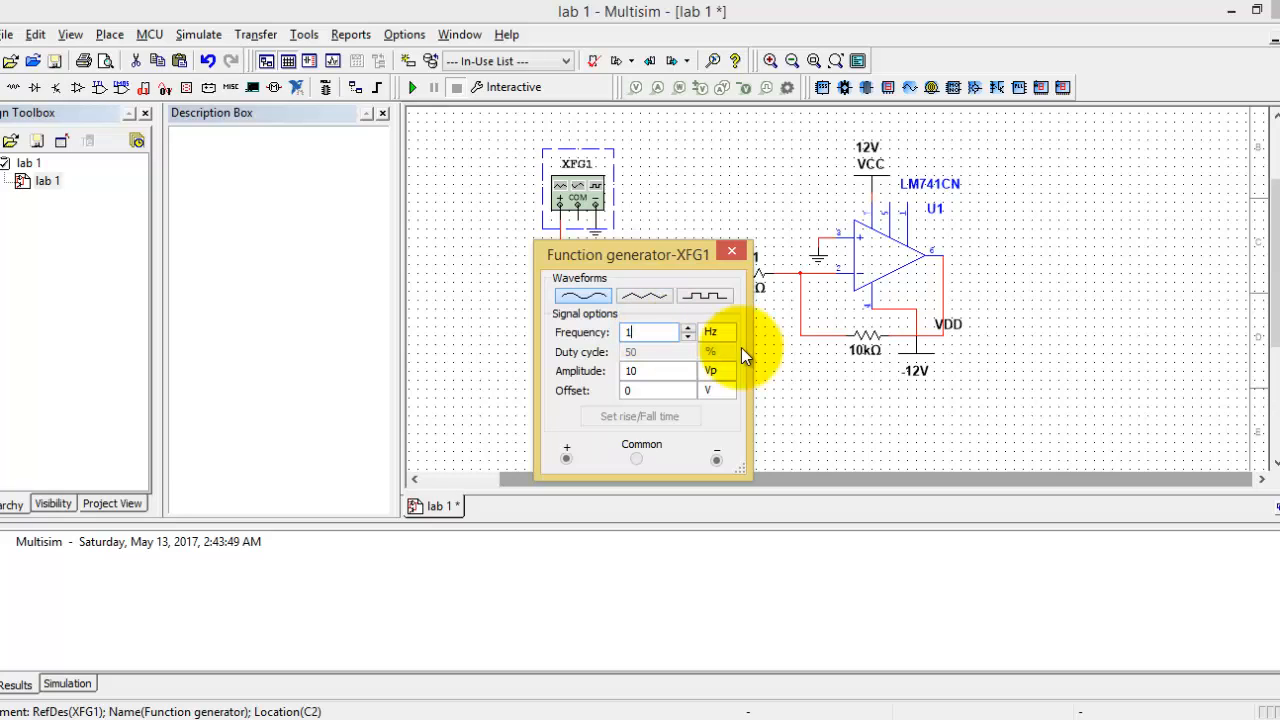
text(0)
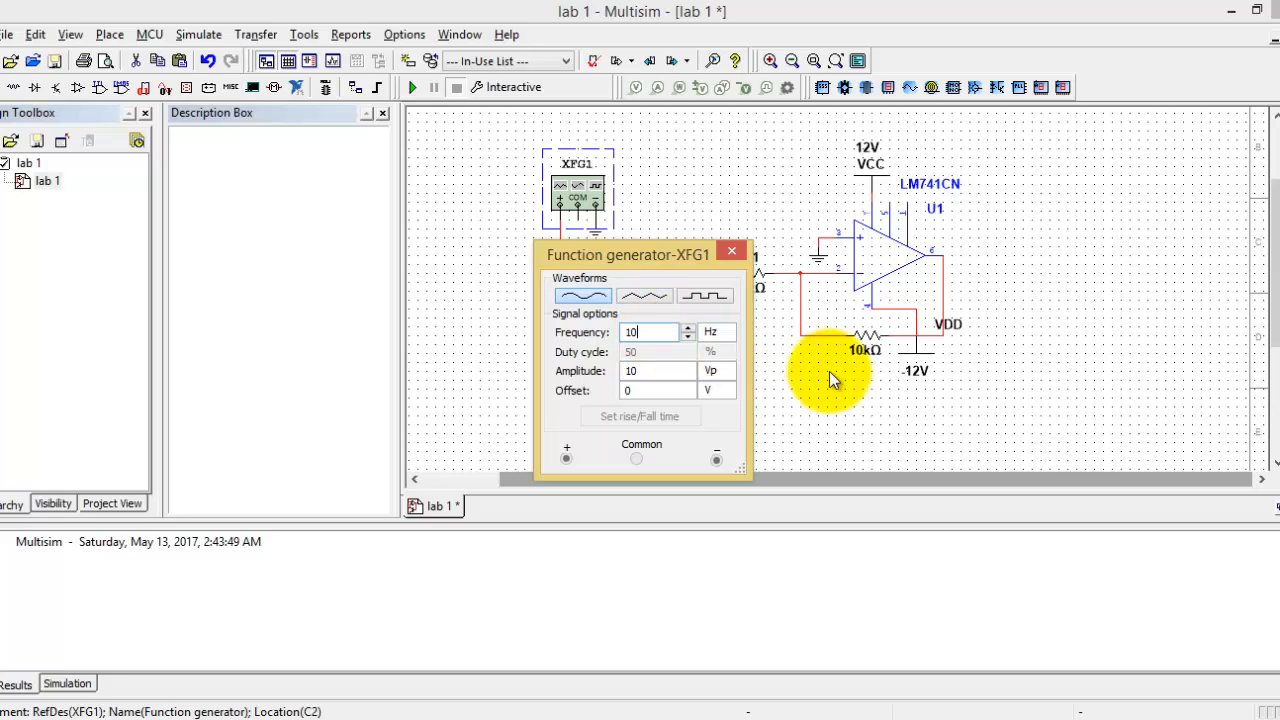
click(723, 332)
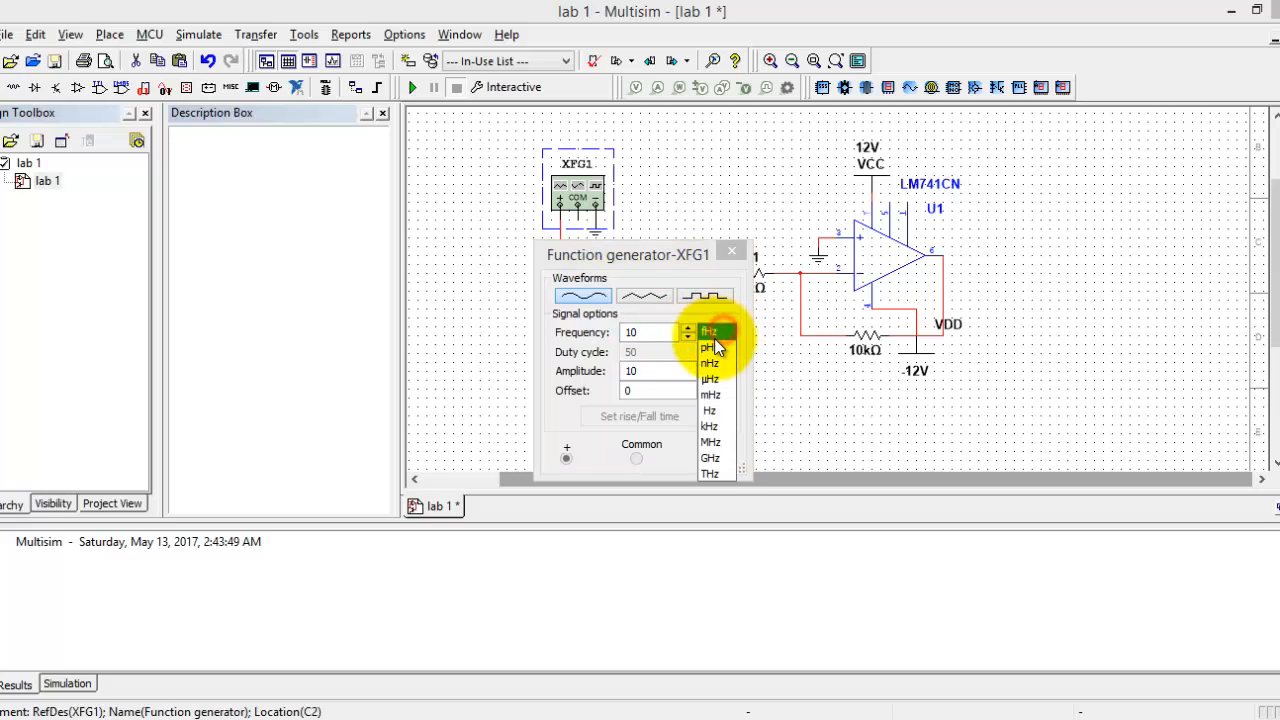
click(708, 424)
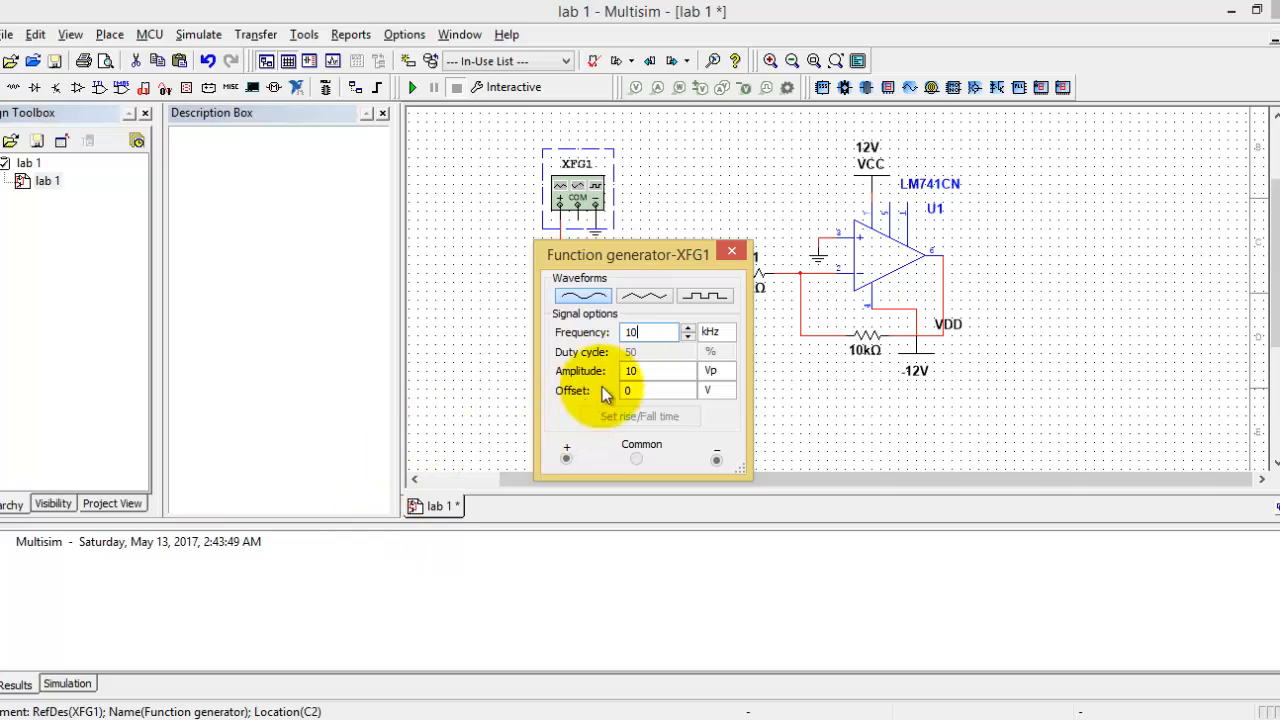
- Set the function generator's amplitude to 1.5 Vp, choose the square waveform, and close its settings
click(668, 378)
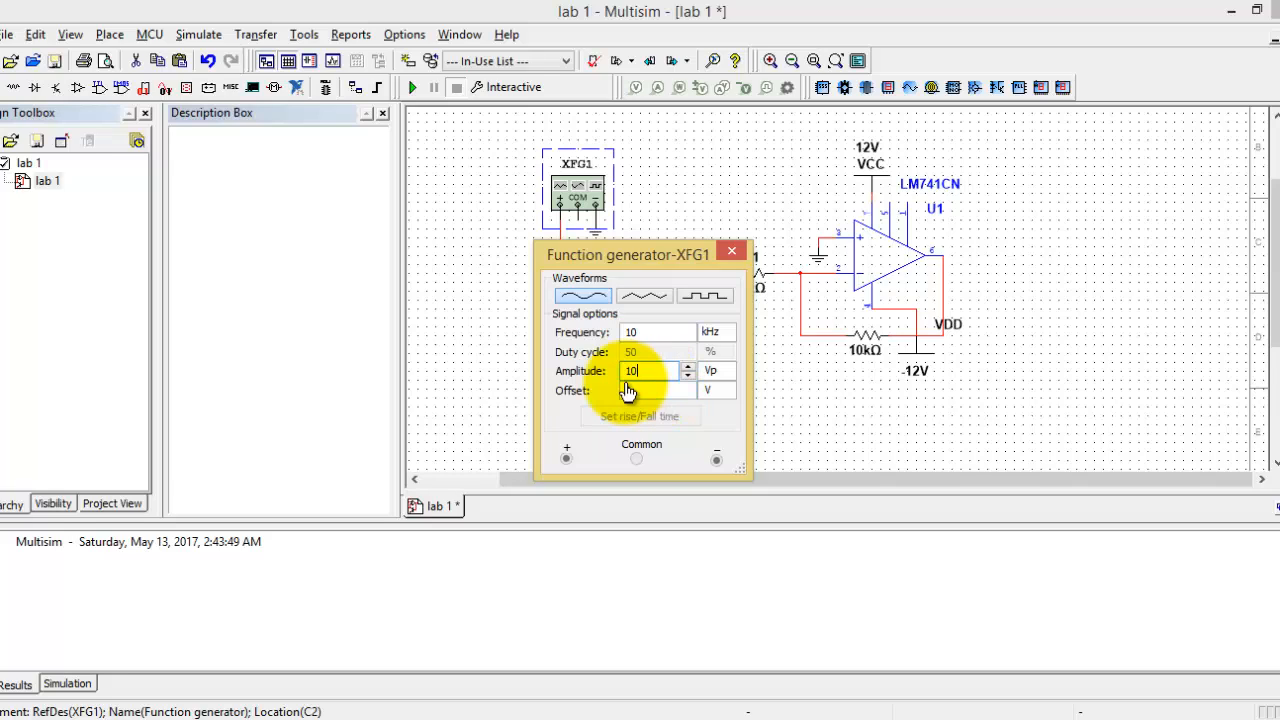
key(BackSpace)
text(.5)
click(704, 296)
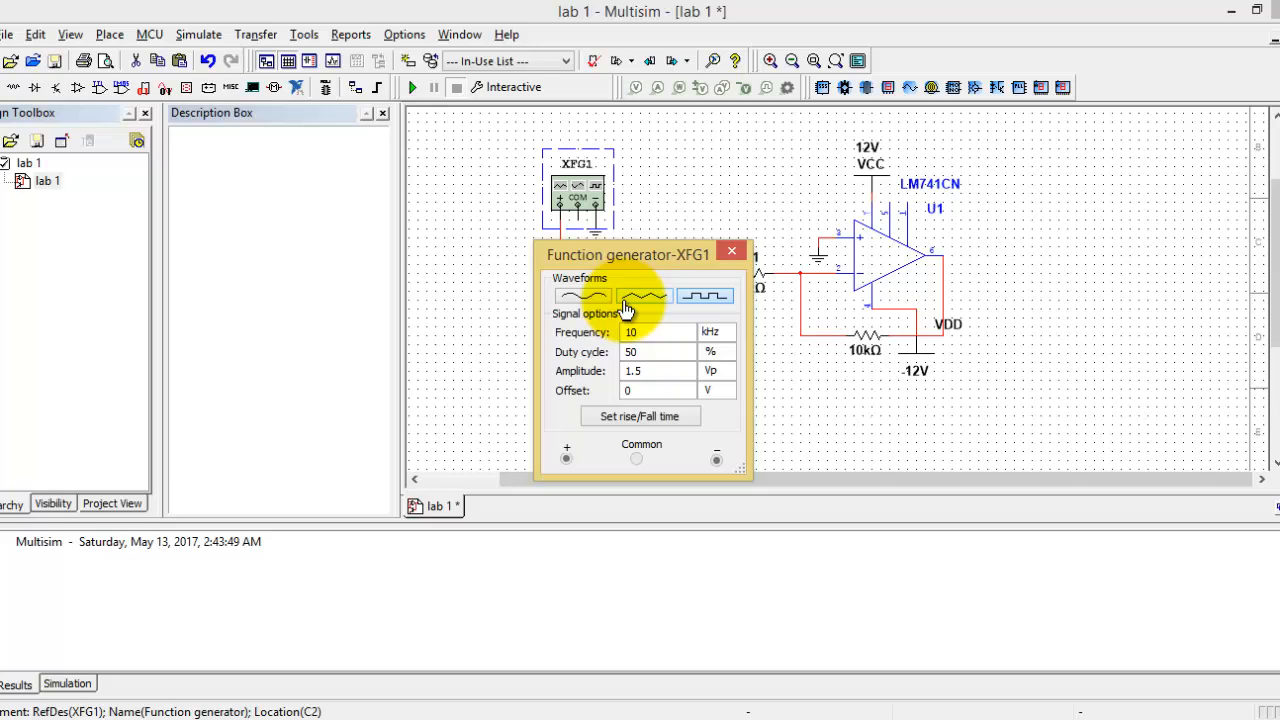
click(745, 248)
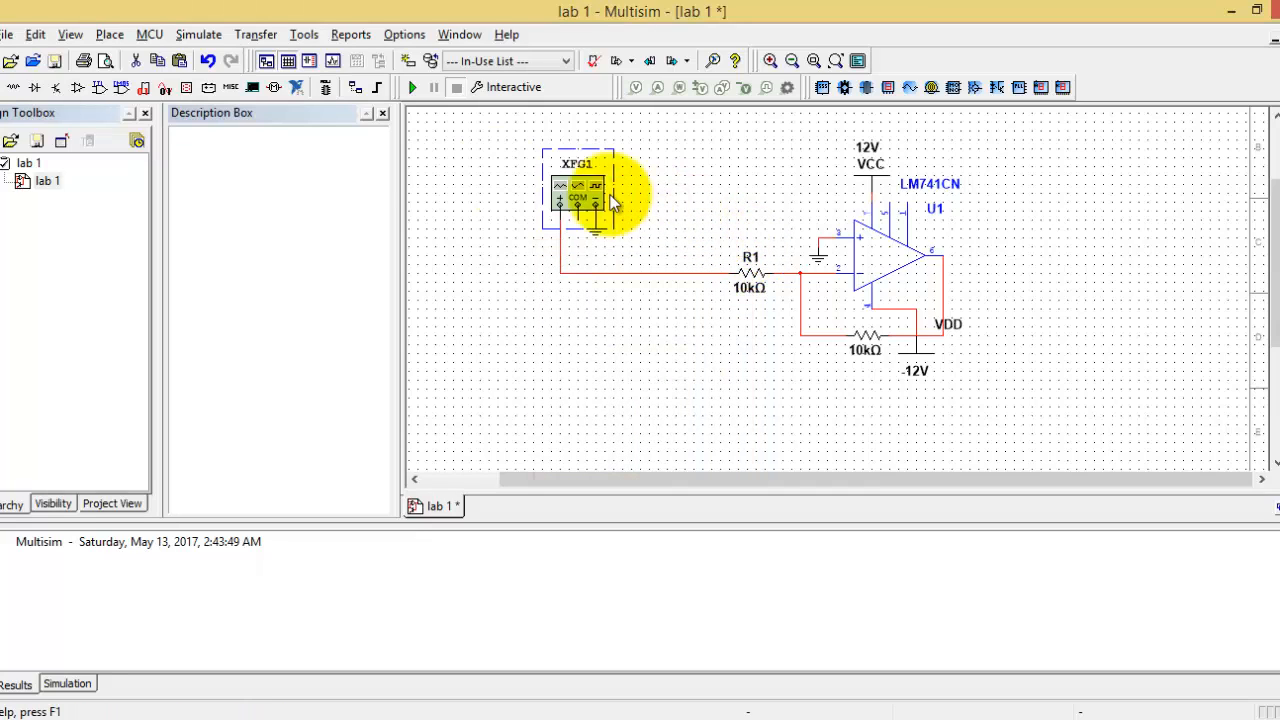
click(214, 41)
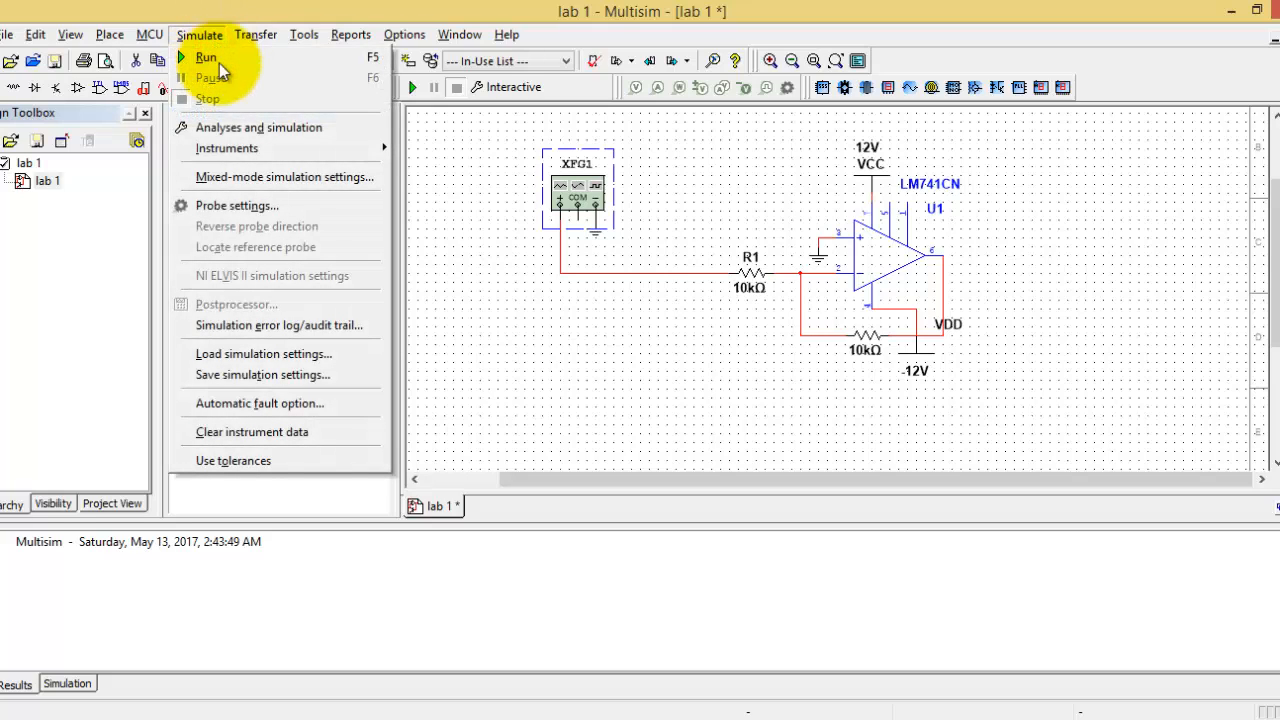
click(273, 128)
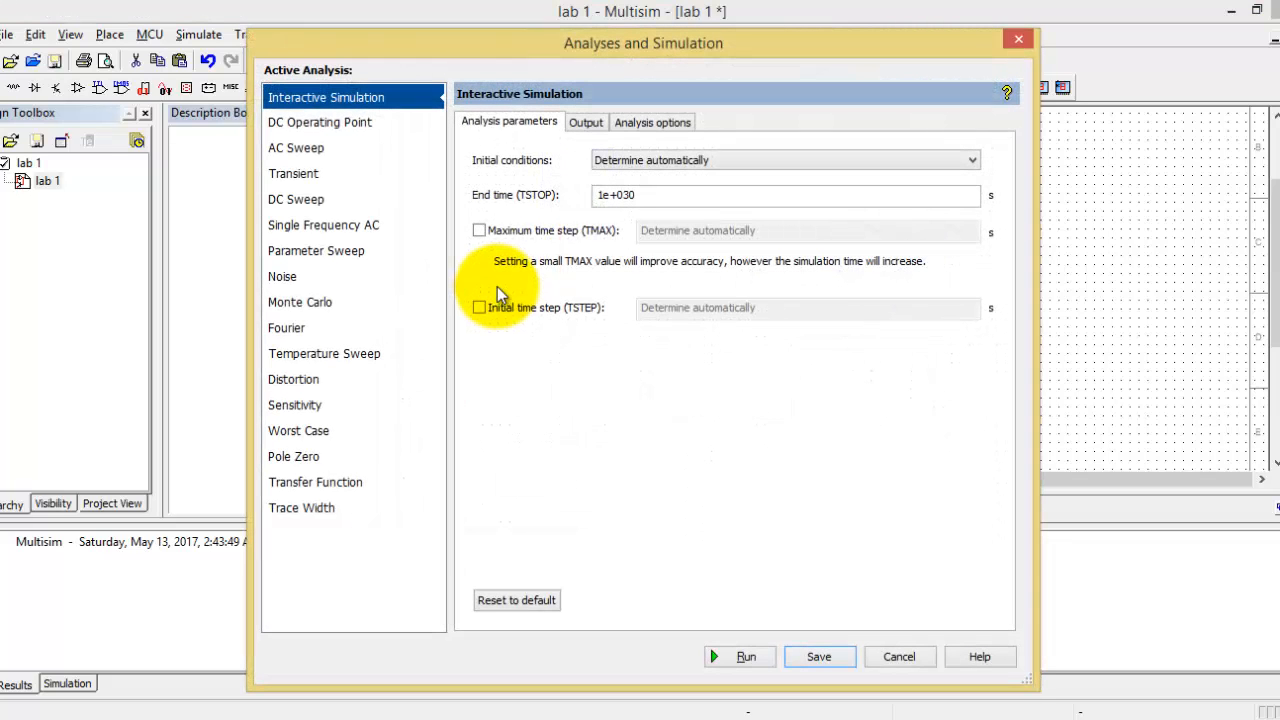
click(340, 174)
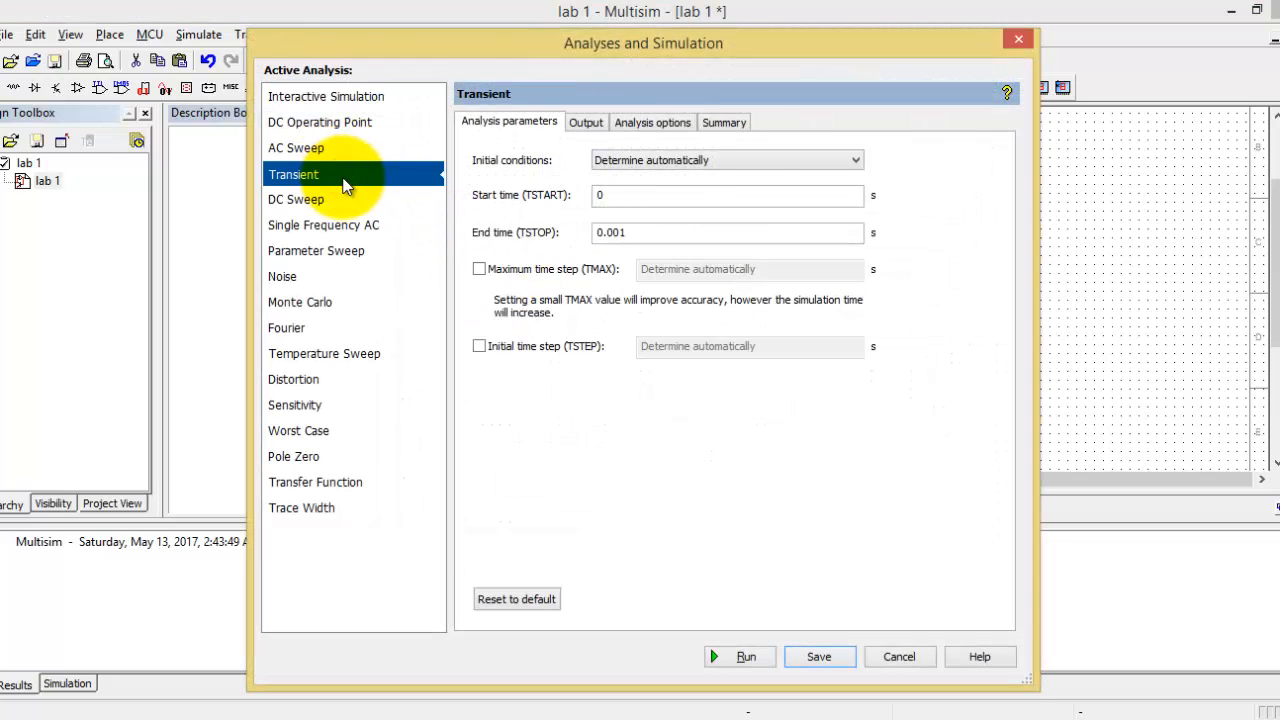
click(617, 195)
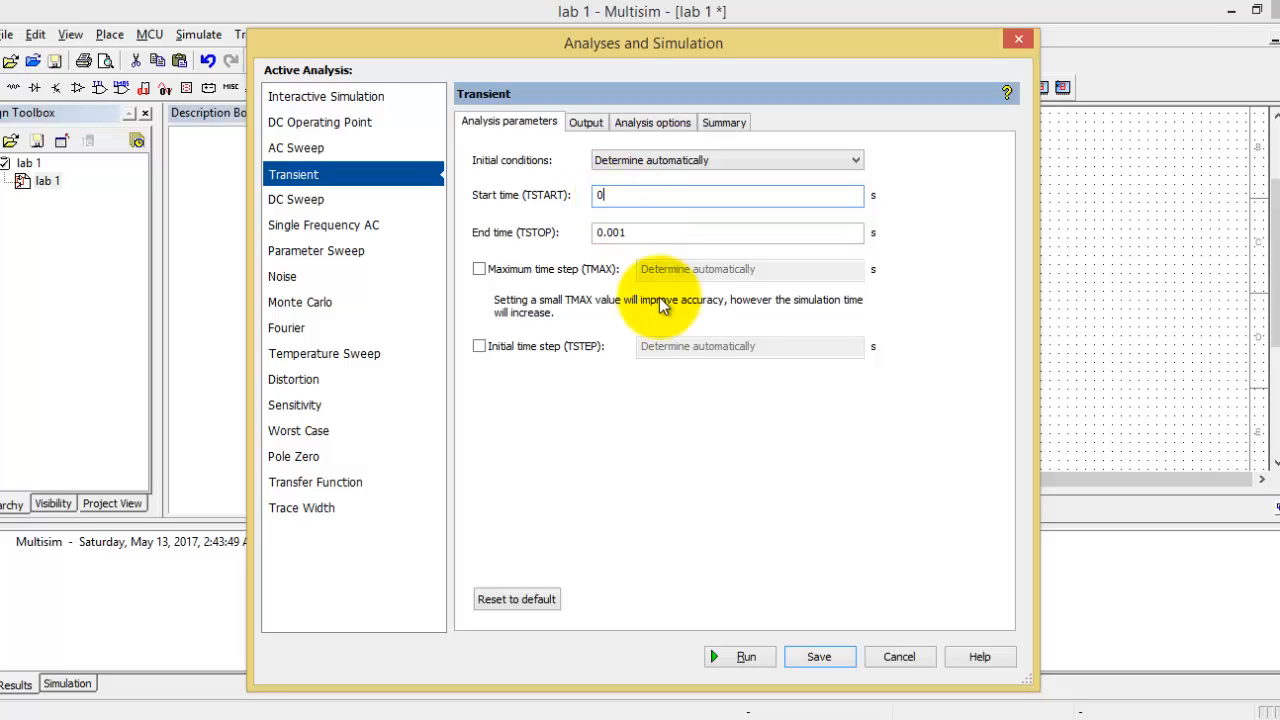
click(485, 271)
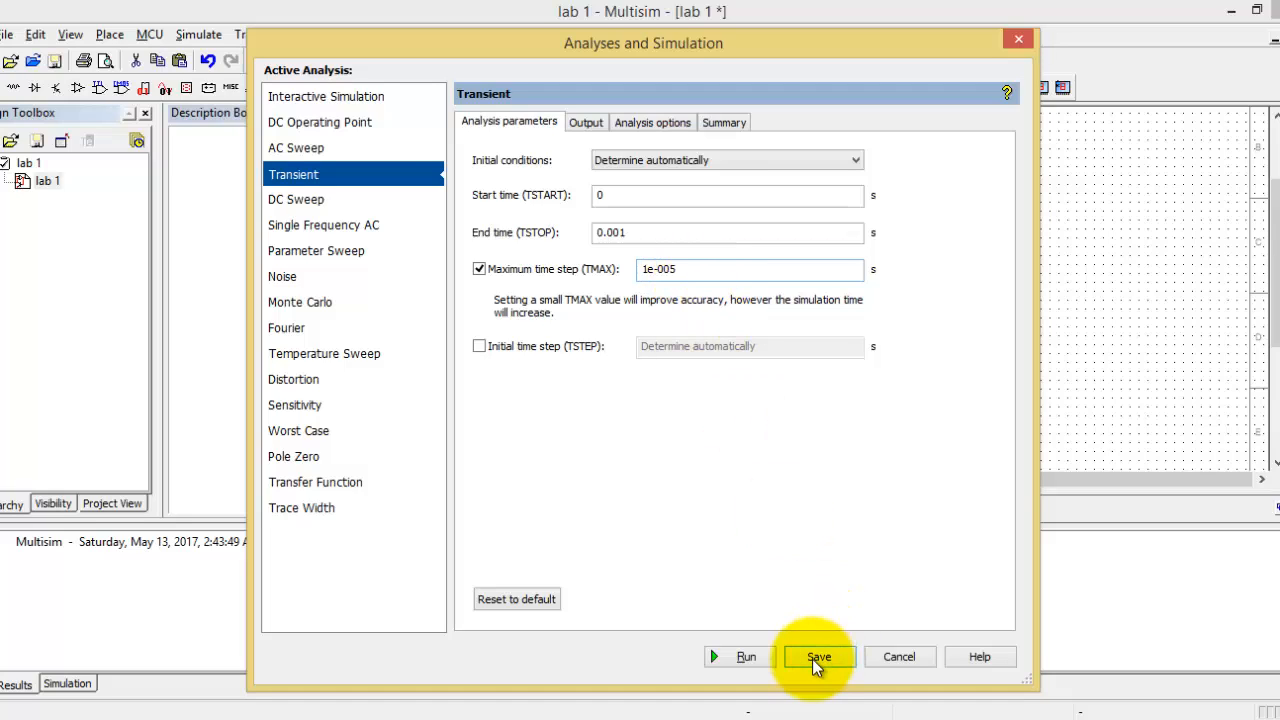
click(740, 660)
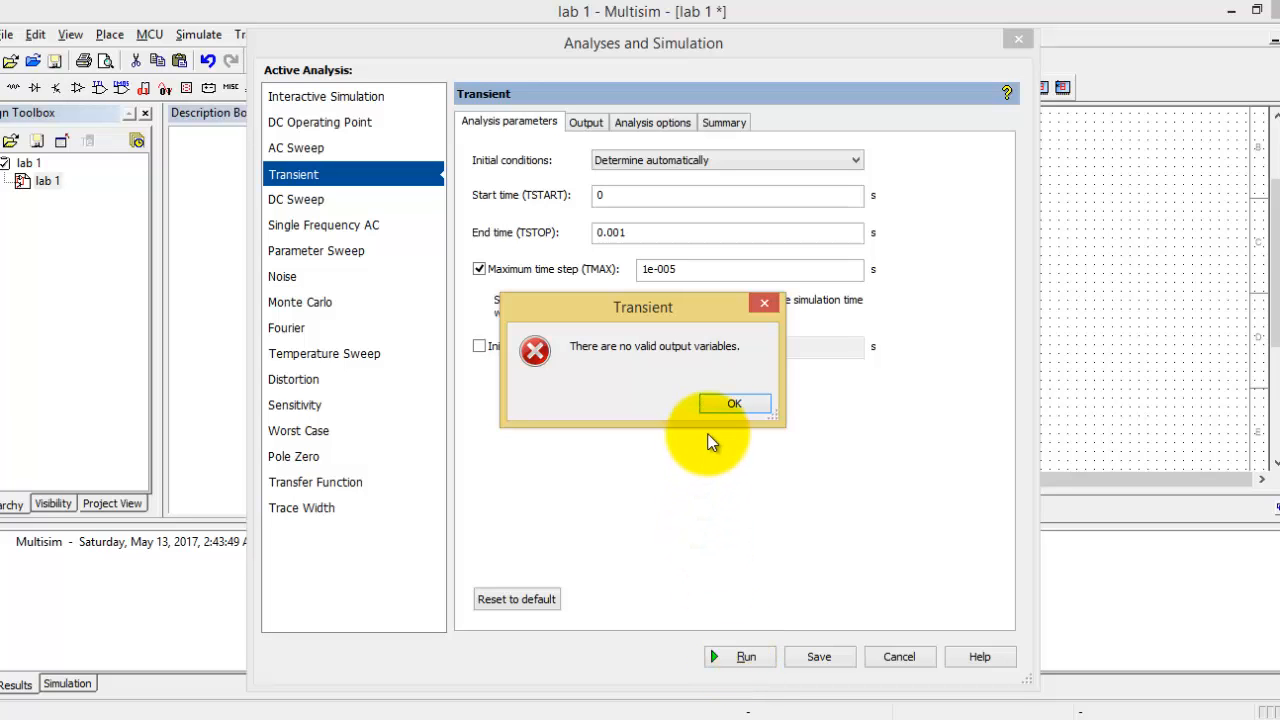
click(715, 406)
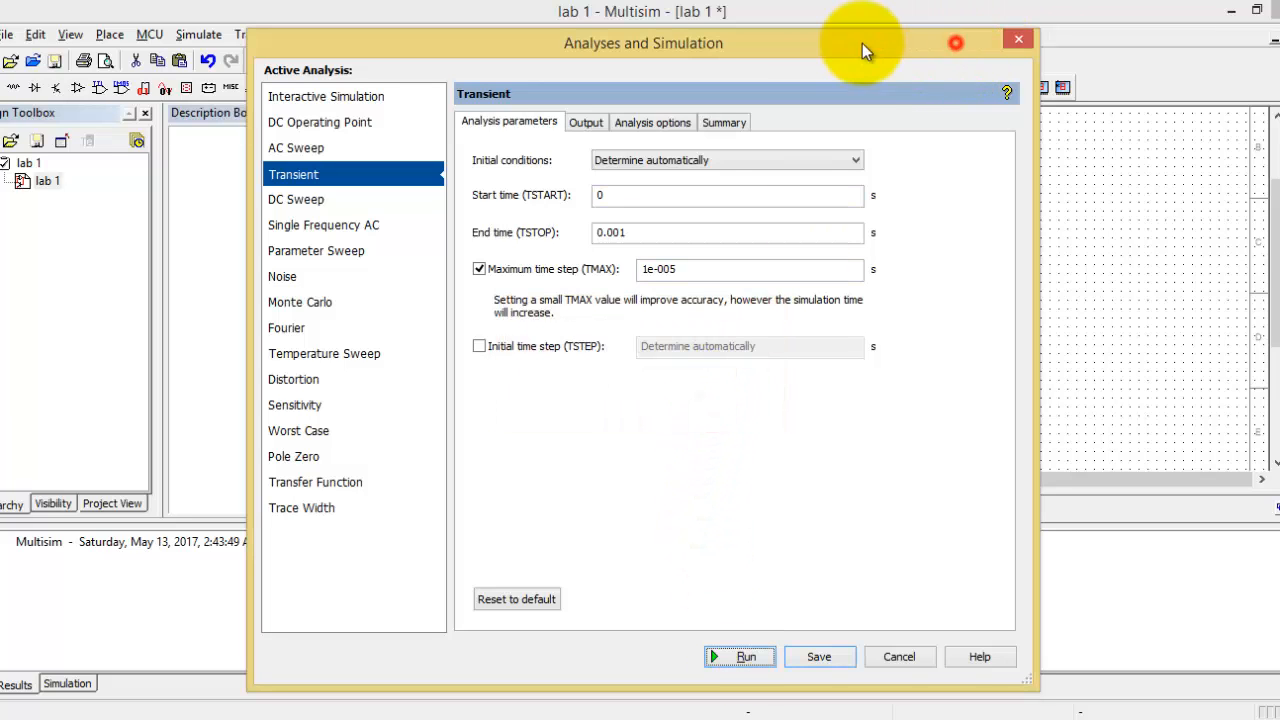
drag(862, 43, 576, 15)
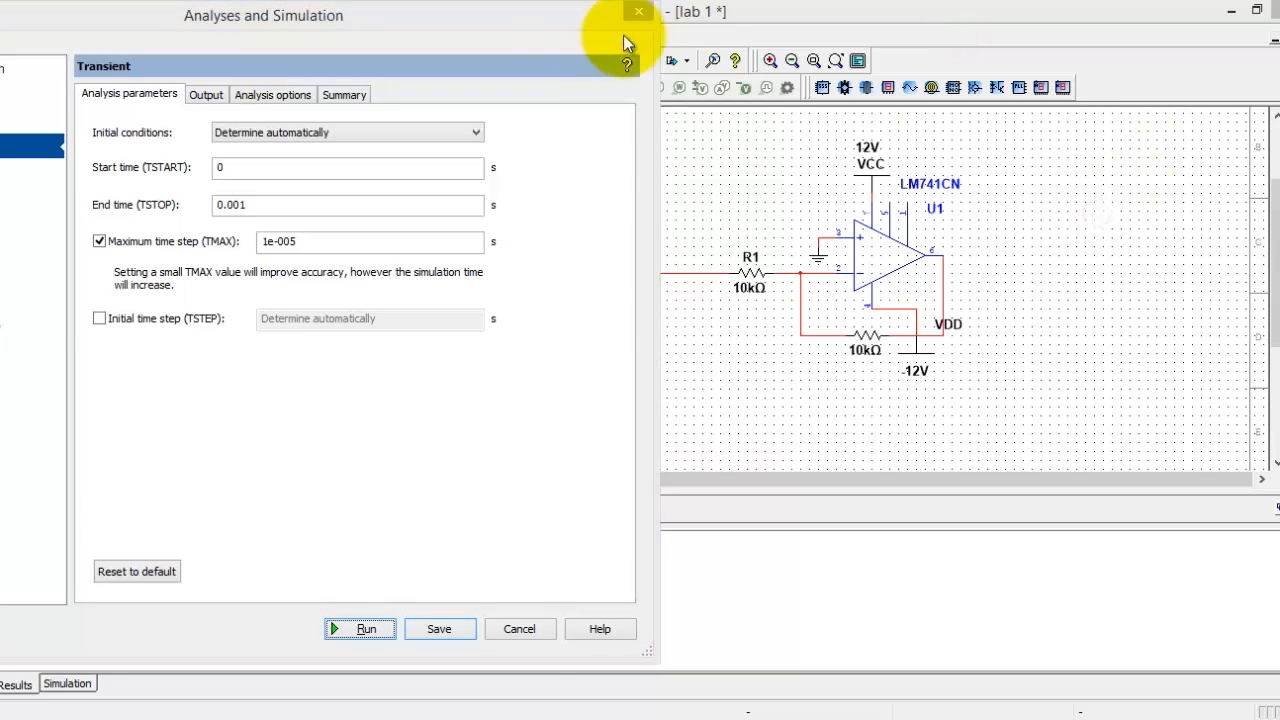
click(520, 629)
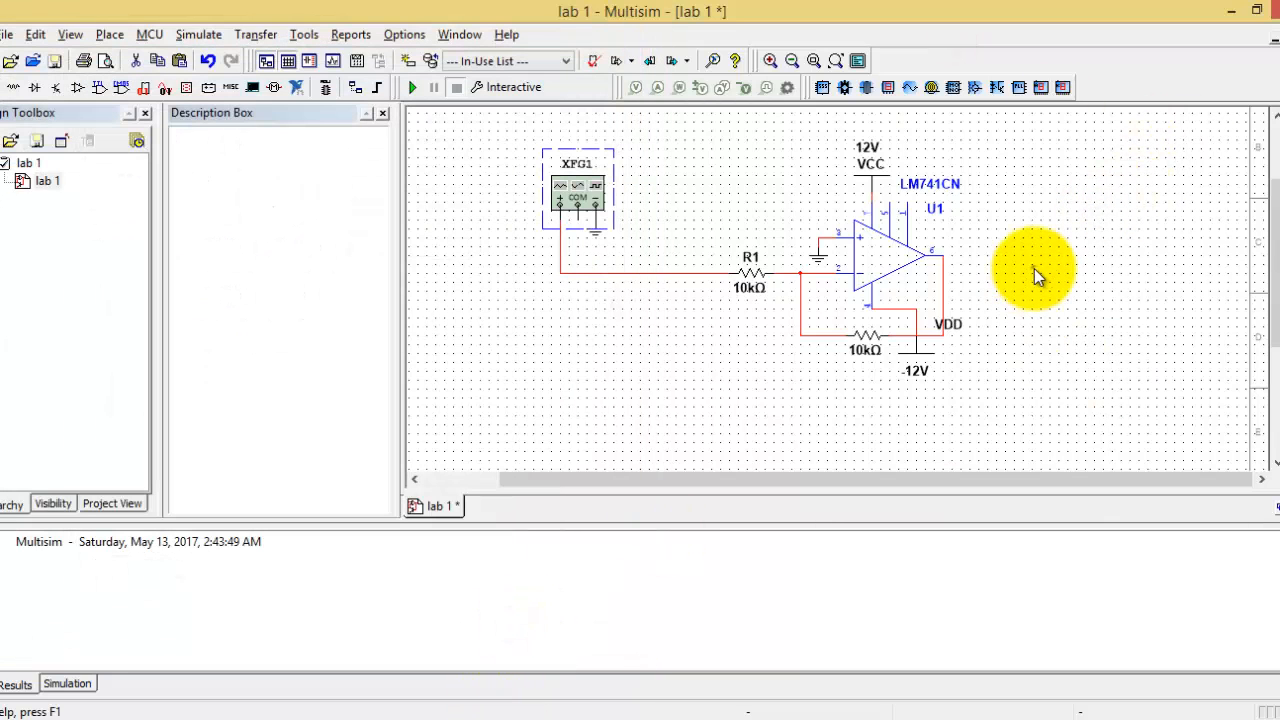
- Place an on-page connector named vout beside the op-amp and wire it to the op-amp's output net
right_click(1035, 272)
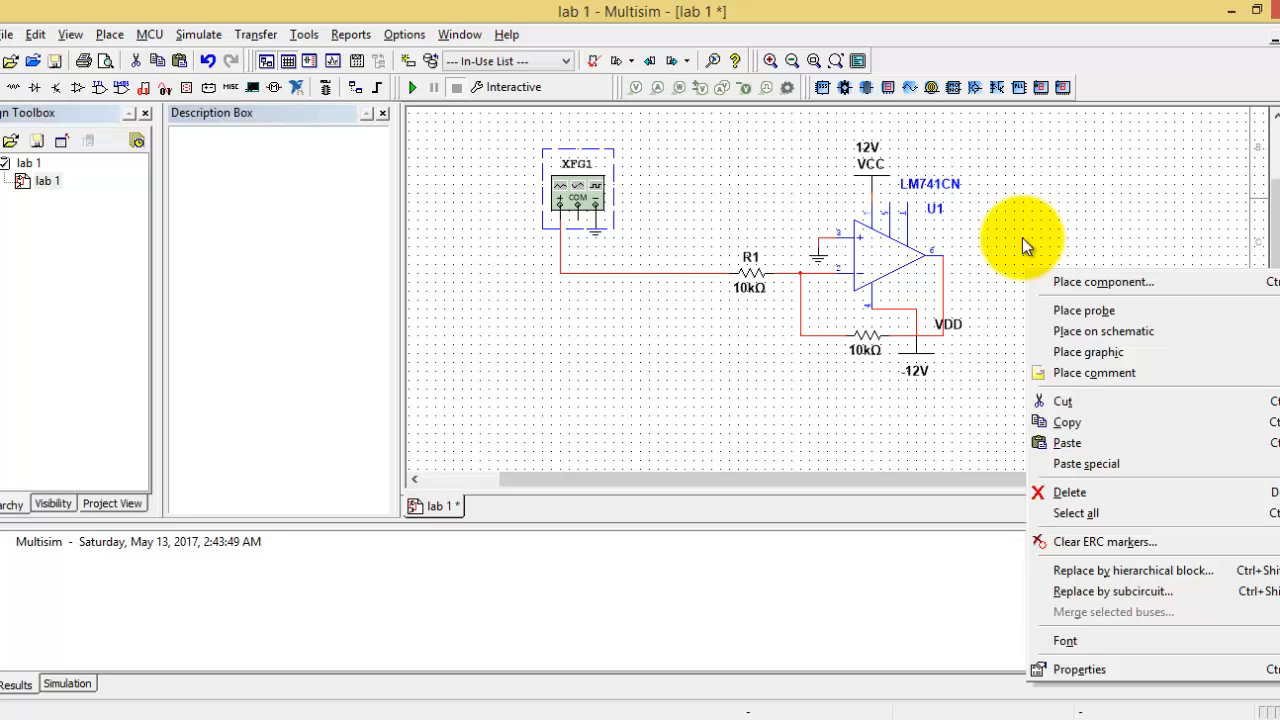
mouse_move(1144, 355)
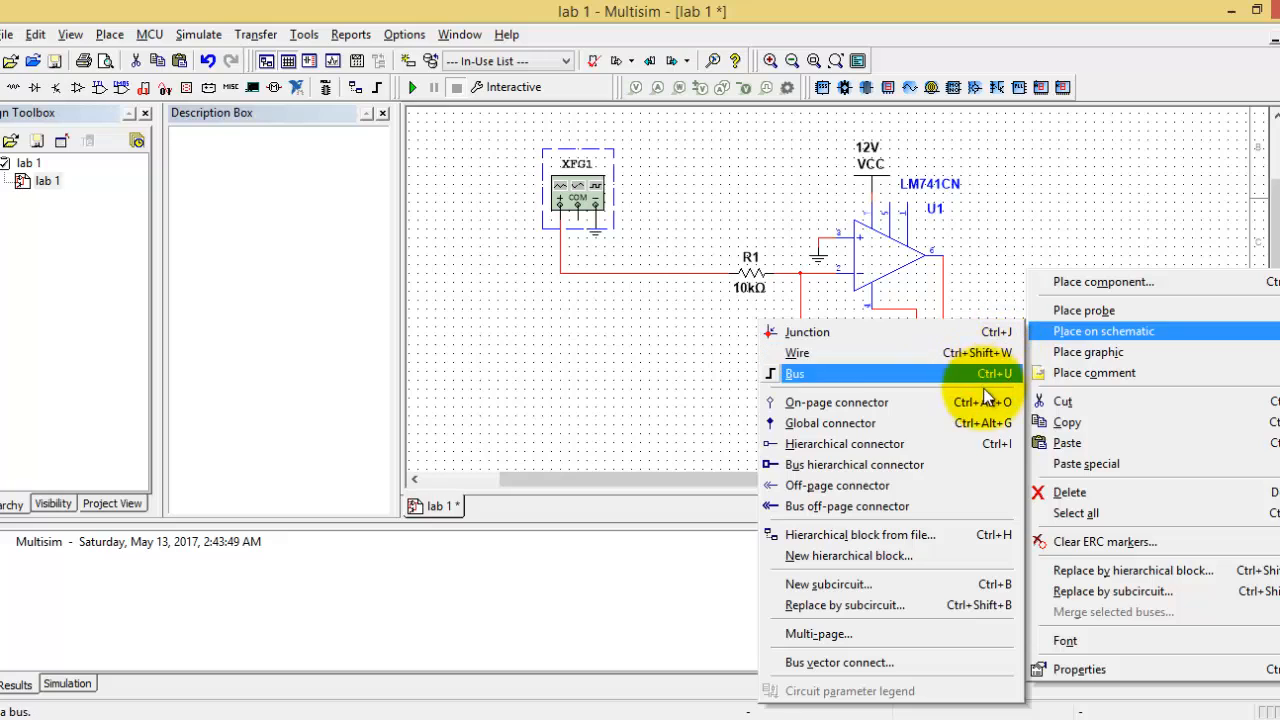
click(988, 404)
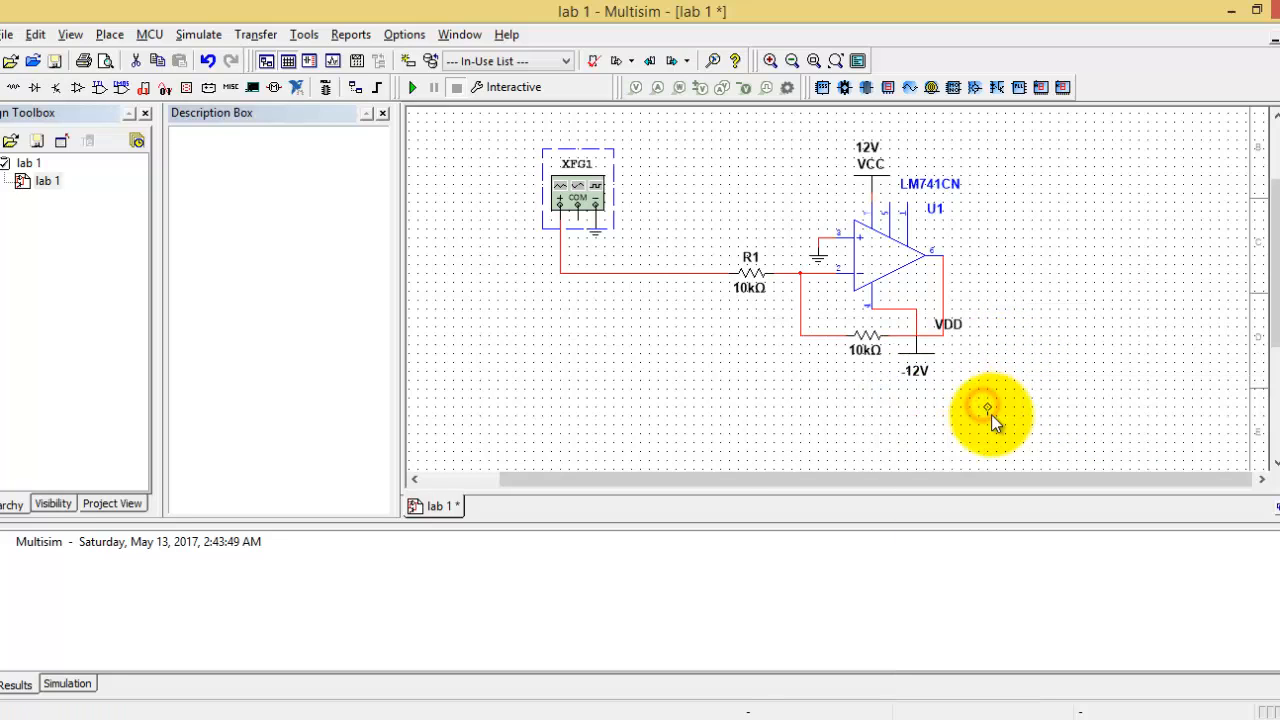
click(1064, 271)
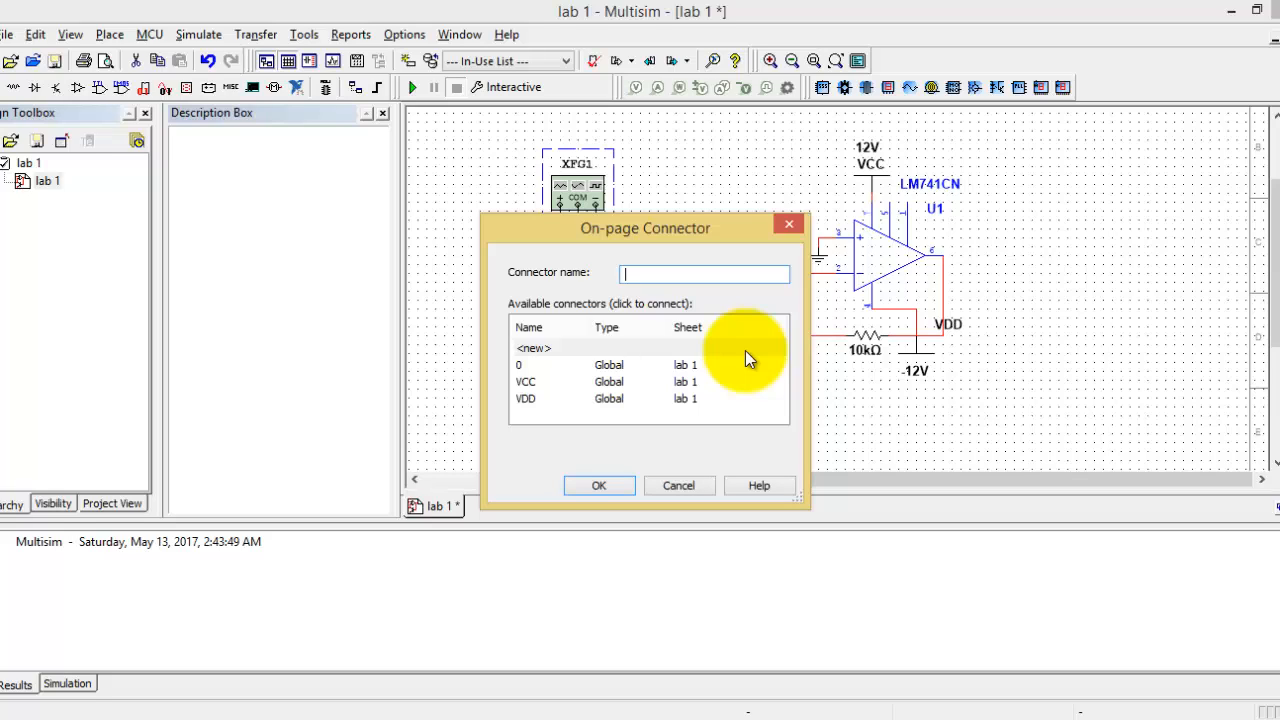
text(vout)
key(Return)
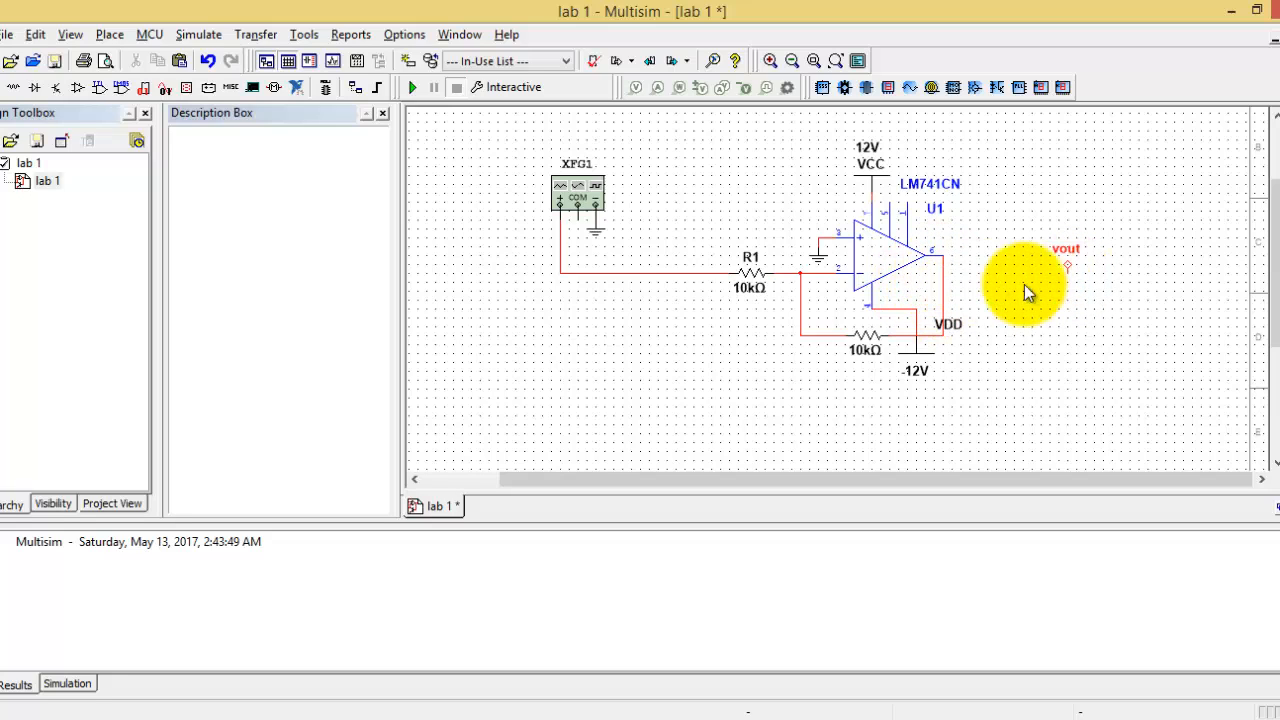
click(1066, 274)
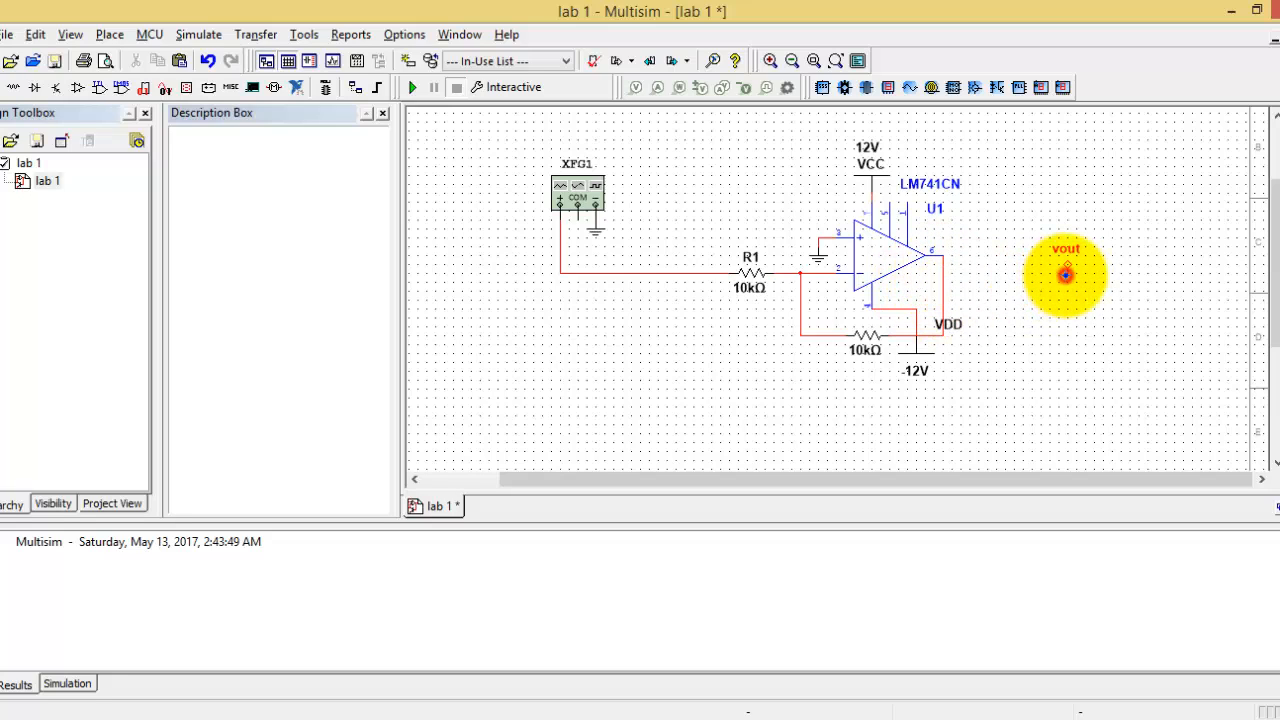
click(946, 290)
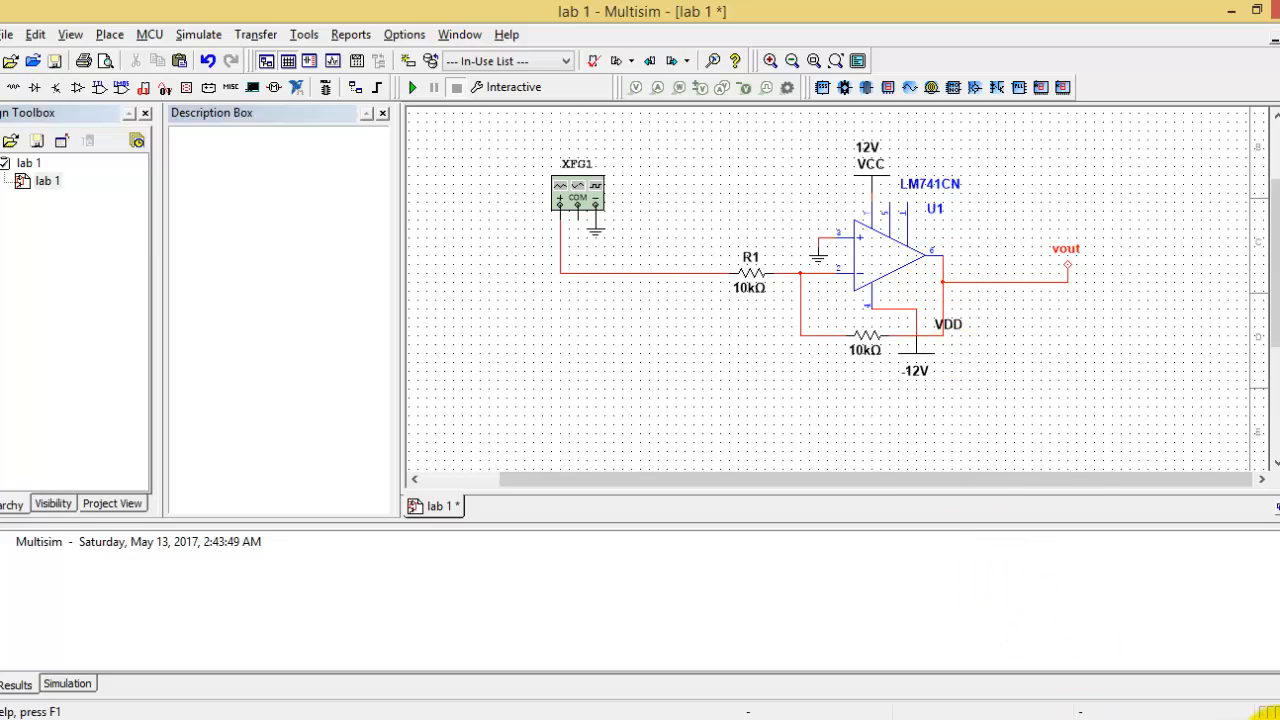
- Choose the Transient analysis for the circuit and enable its maximum time step (TMAX) of 1e-005 s
click(207, 36)
click(251, 129)
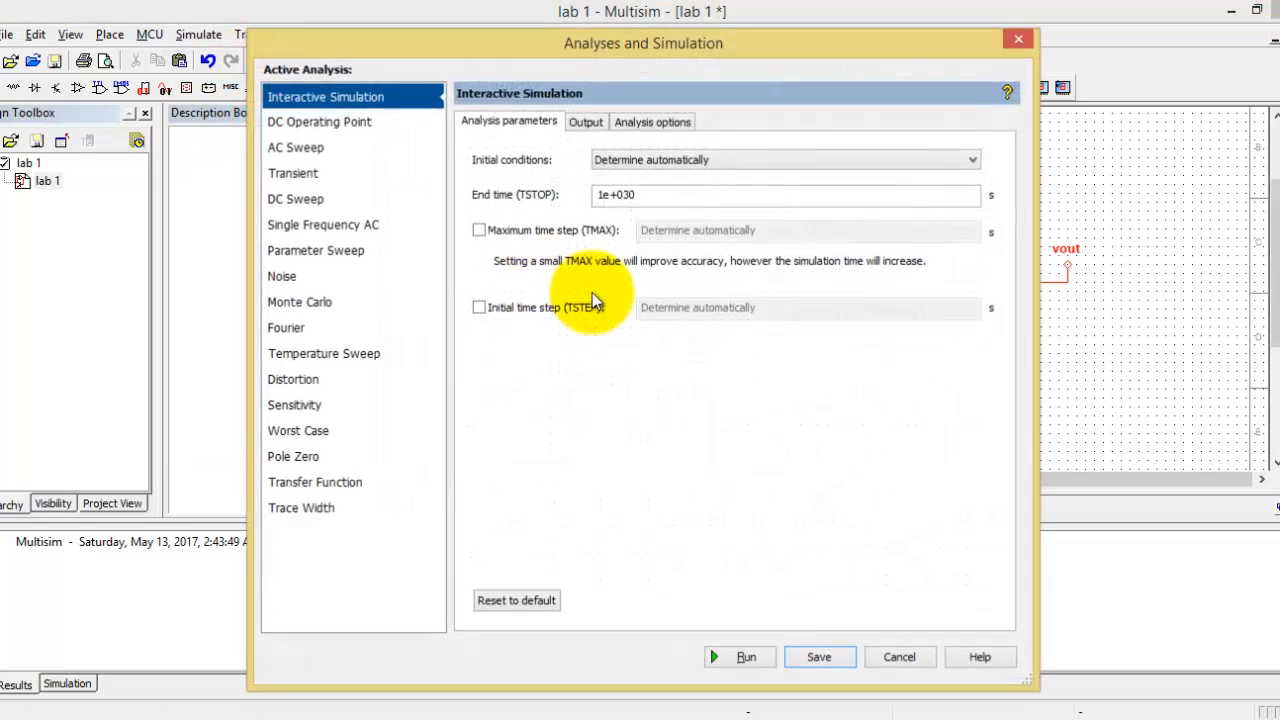
click(293, 175)
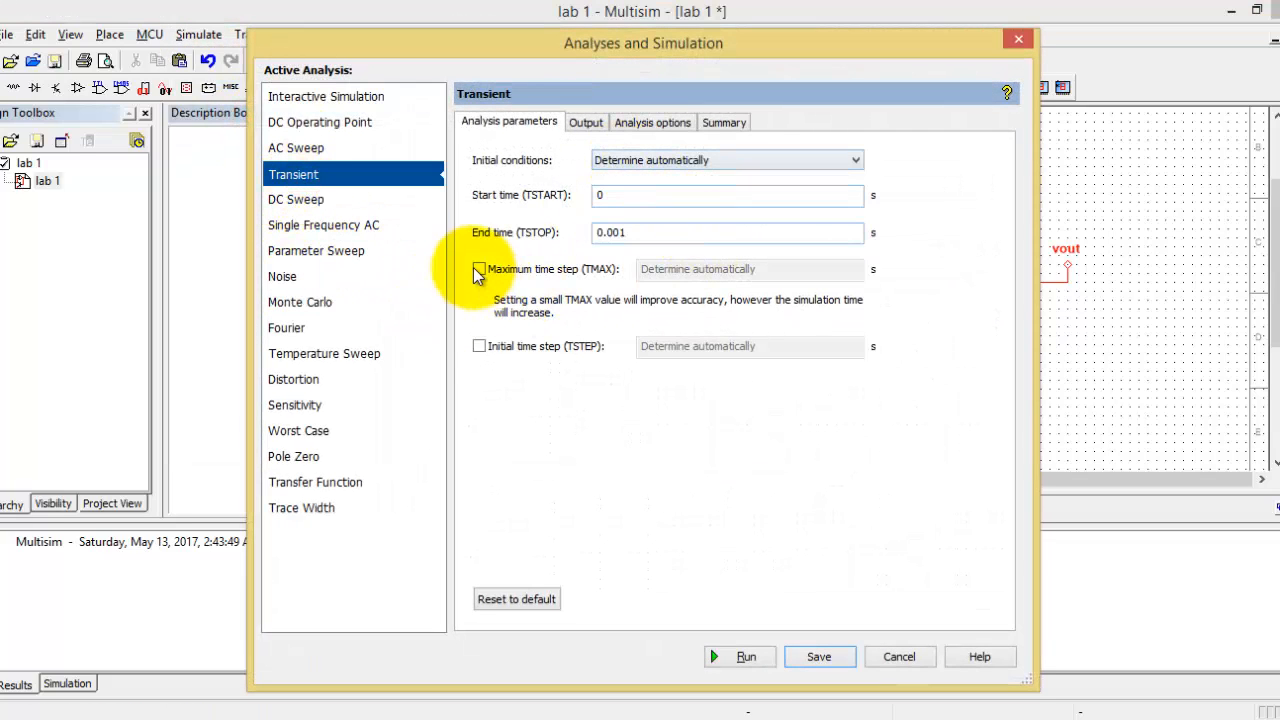
click(479, 270)
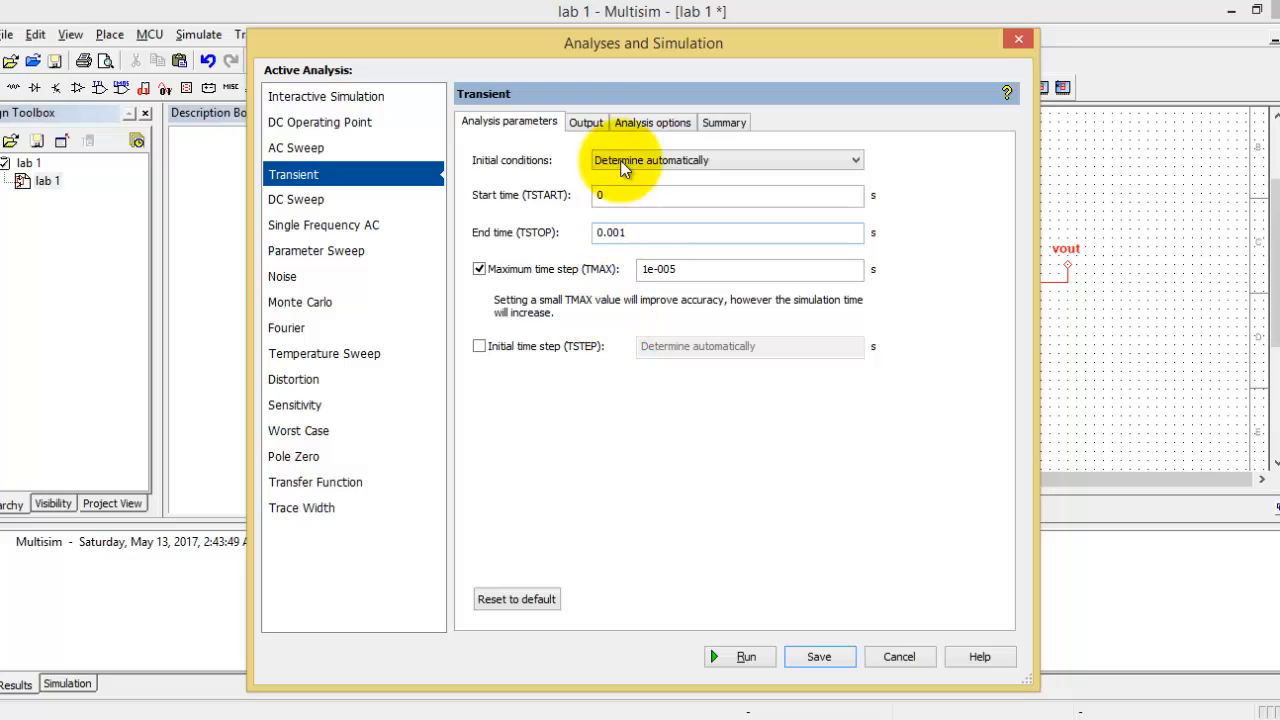
- Add V(vout) to the variables selected for the transient analysis and run the simulation
click(590, 123)
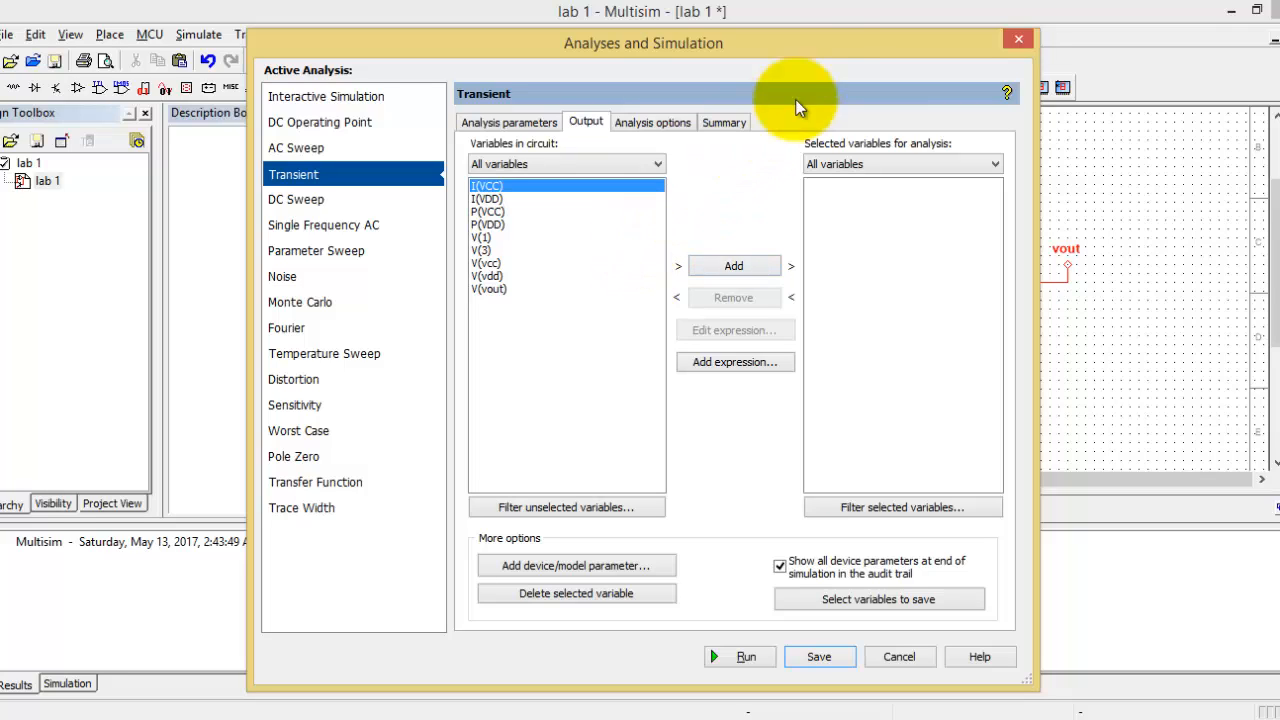
click(486, 288)
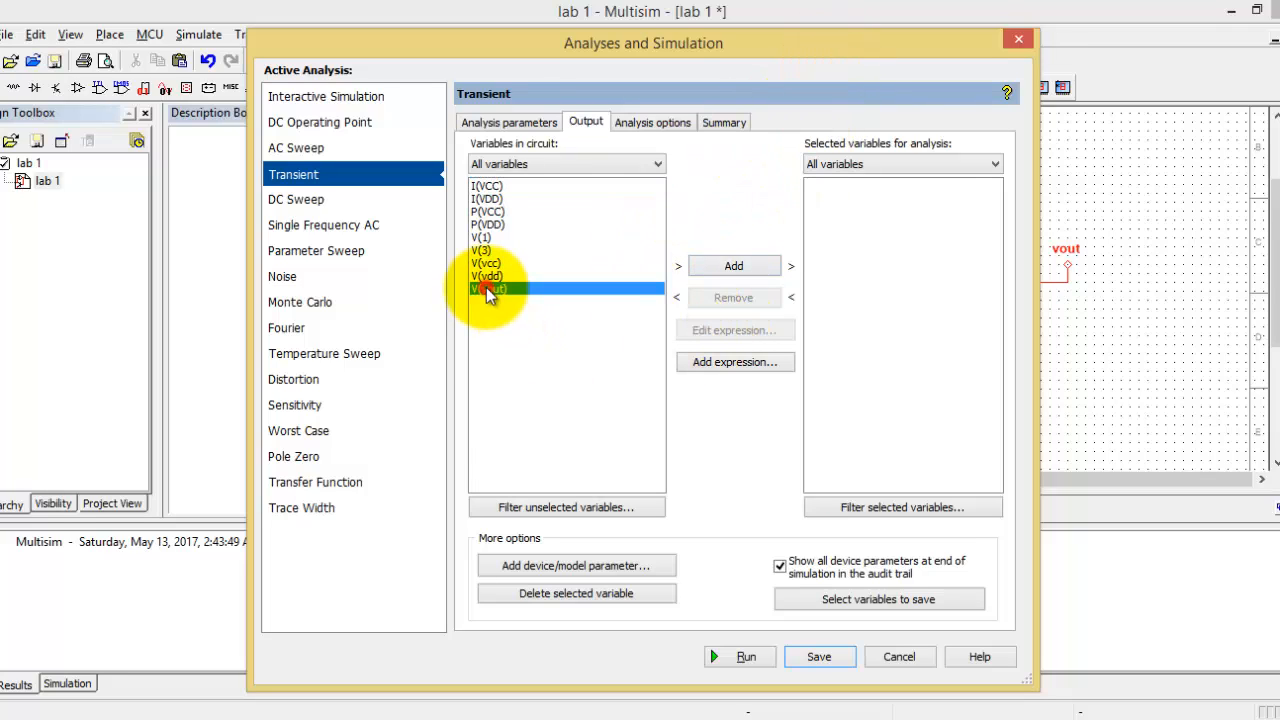
click(720, 267)
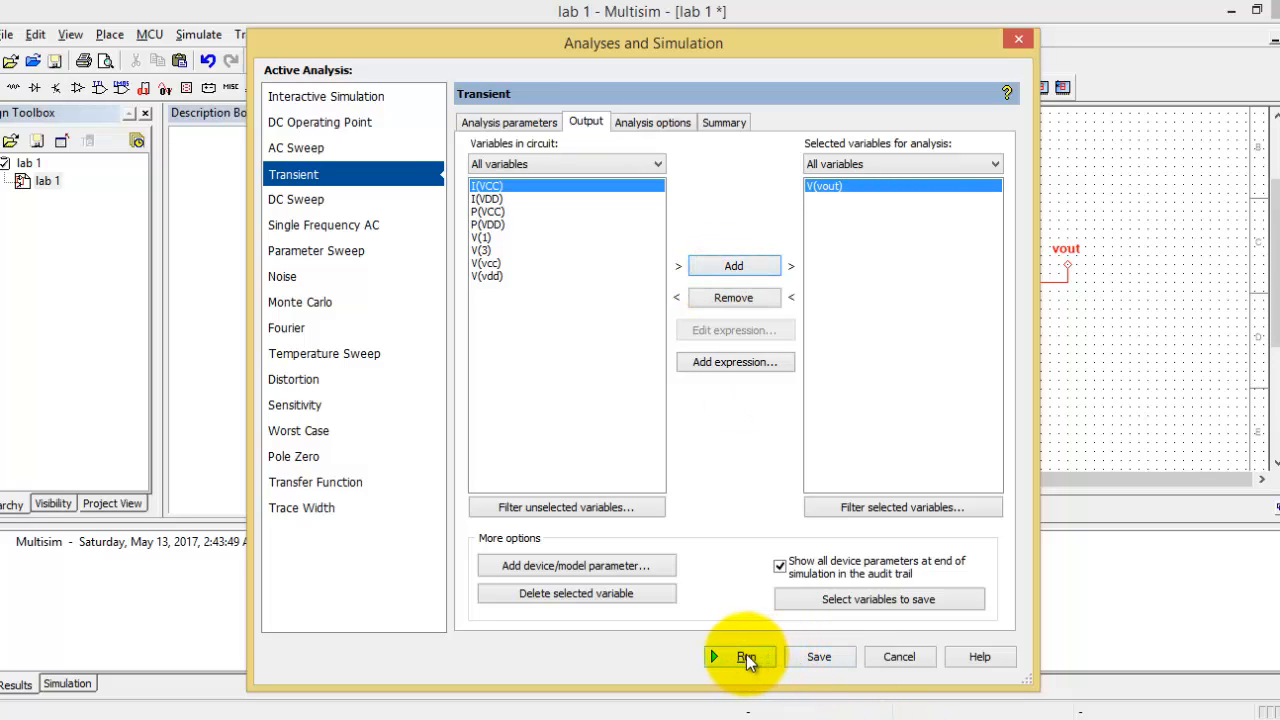
click(746, 658)
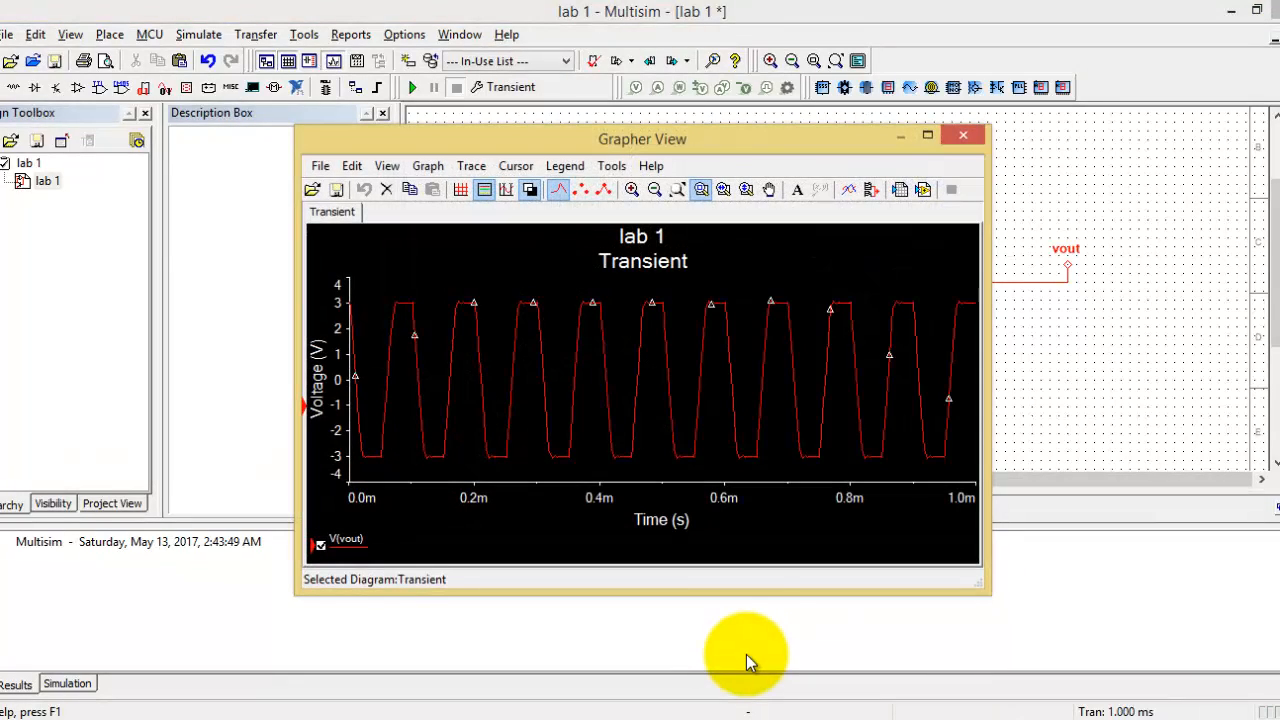
- Move the Grapher View window clear of the op-amp circuit and switch the graph to a white background
click(767, 135)
drag(767, 135, 586, 84)
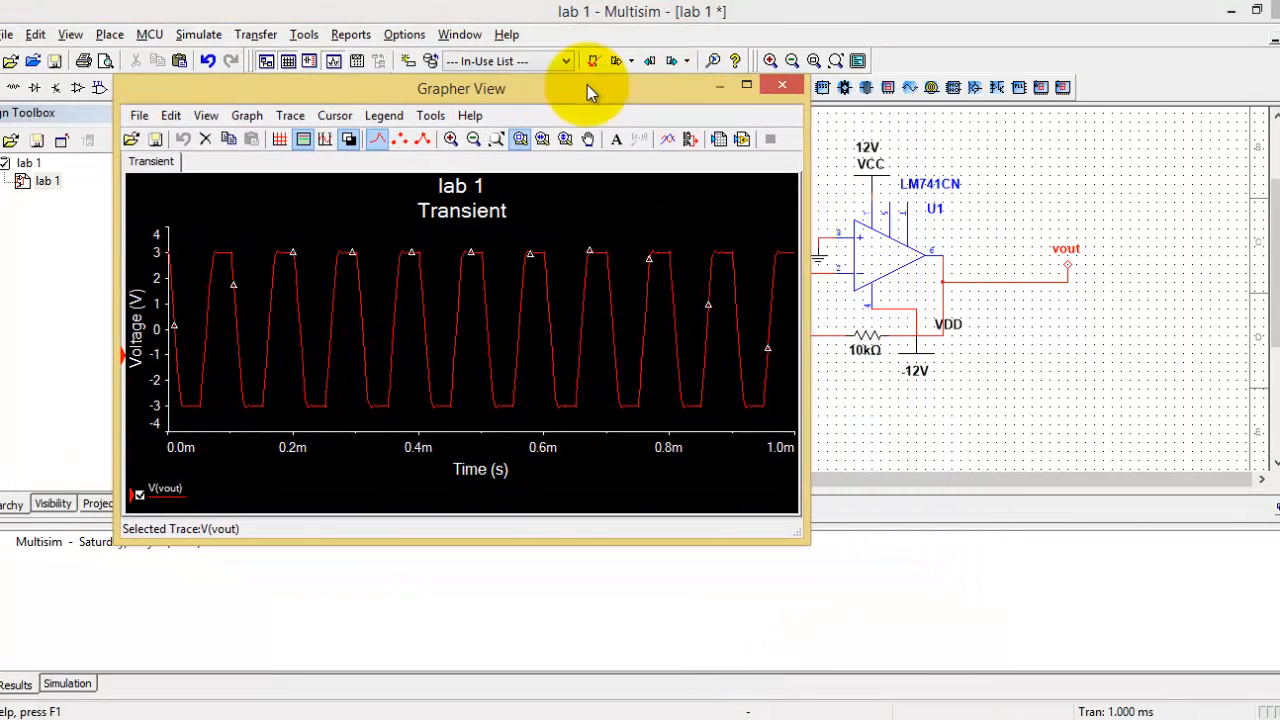
click(349, 139)
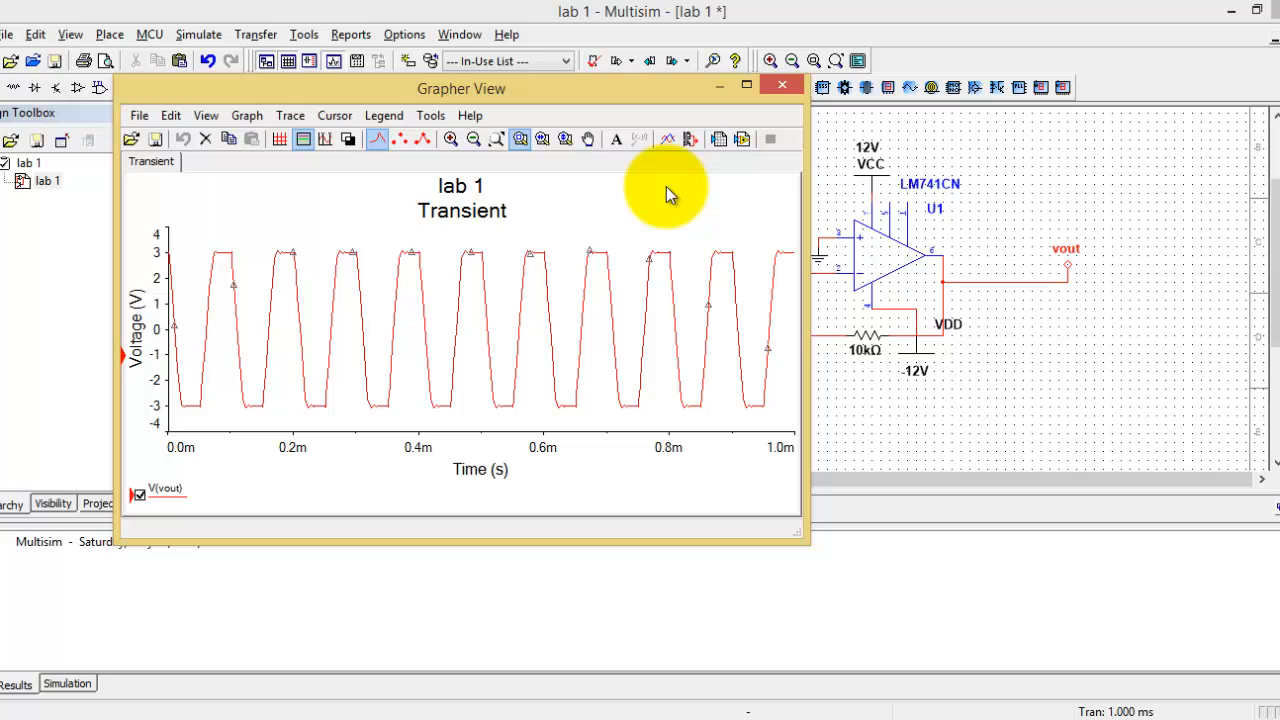
- Show the measurement cursors on the V(vout) graph and move their readout window off the first waveform cycles
right_click(517, 240)
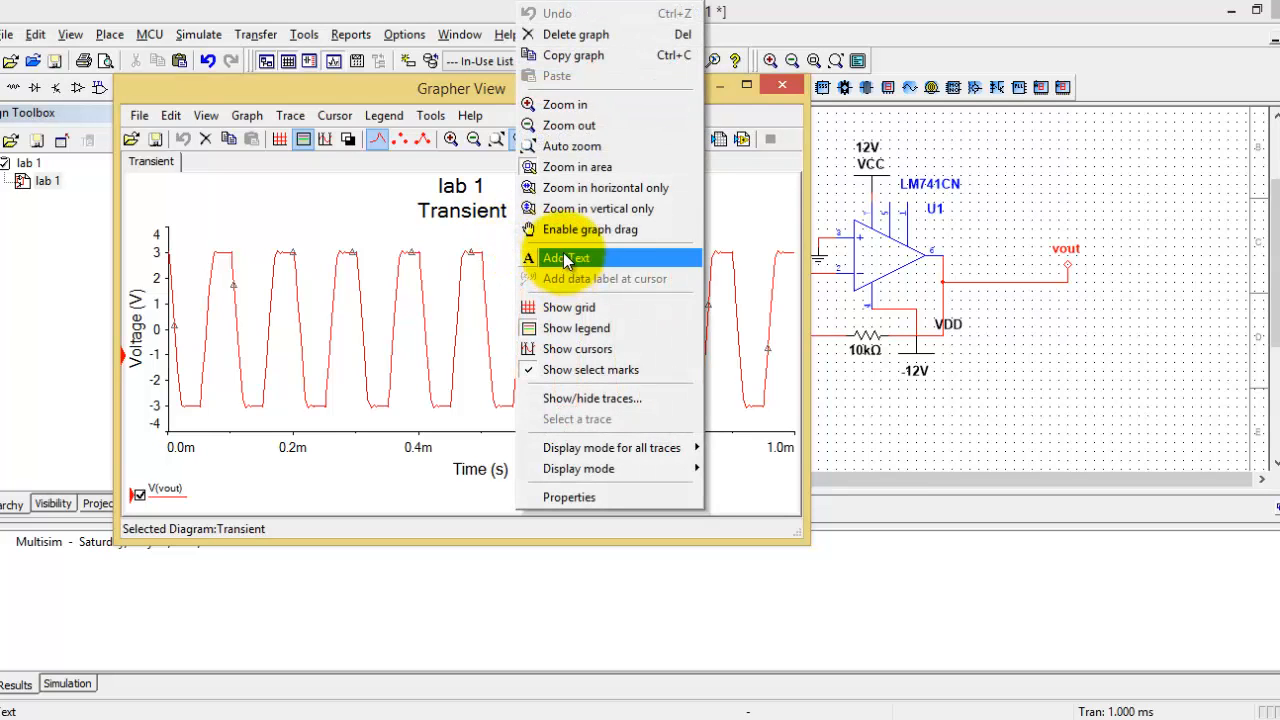
right_click(420, 249)
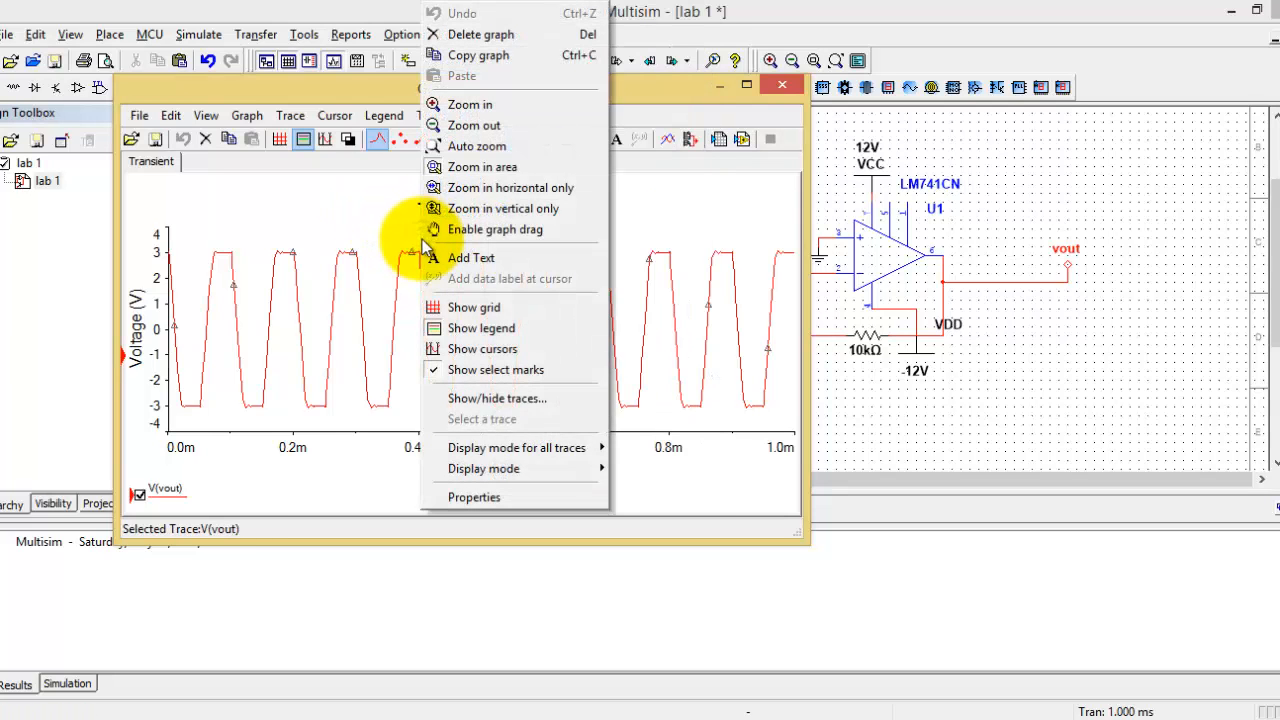
click(527, 358)
drag(250, 342, 714, 81)
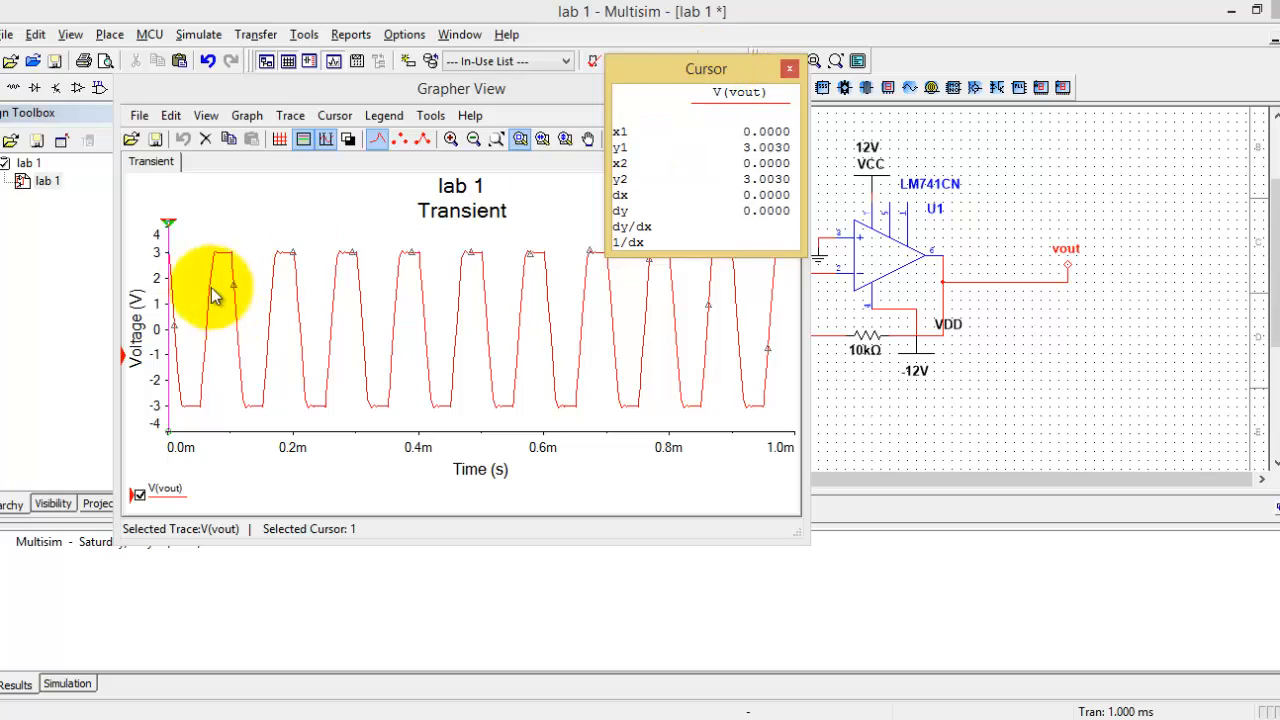
- Place cursor 2 near the top of the second rising edge at about 167.46 µs and cursor 1 near its bottom at about 151.66 µs
drag(170, 225, 274, 234)
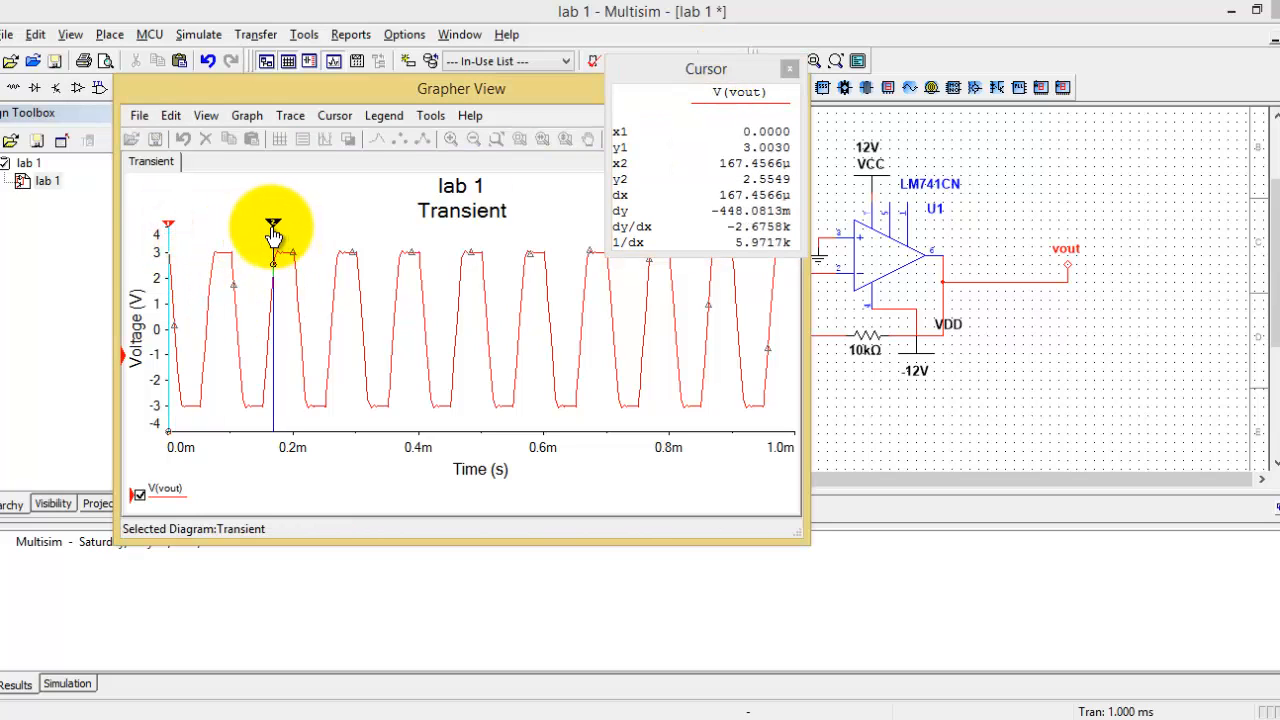
drag(167, 224, 266, 245)
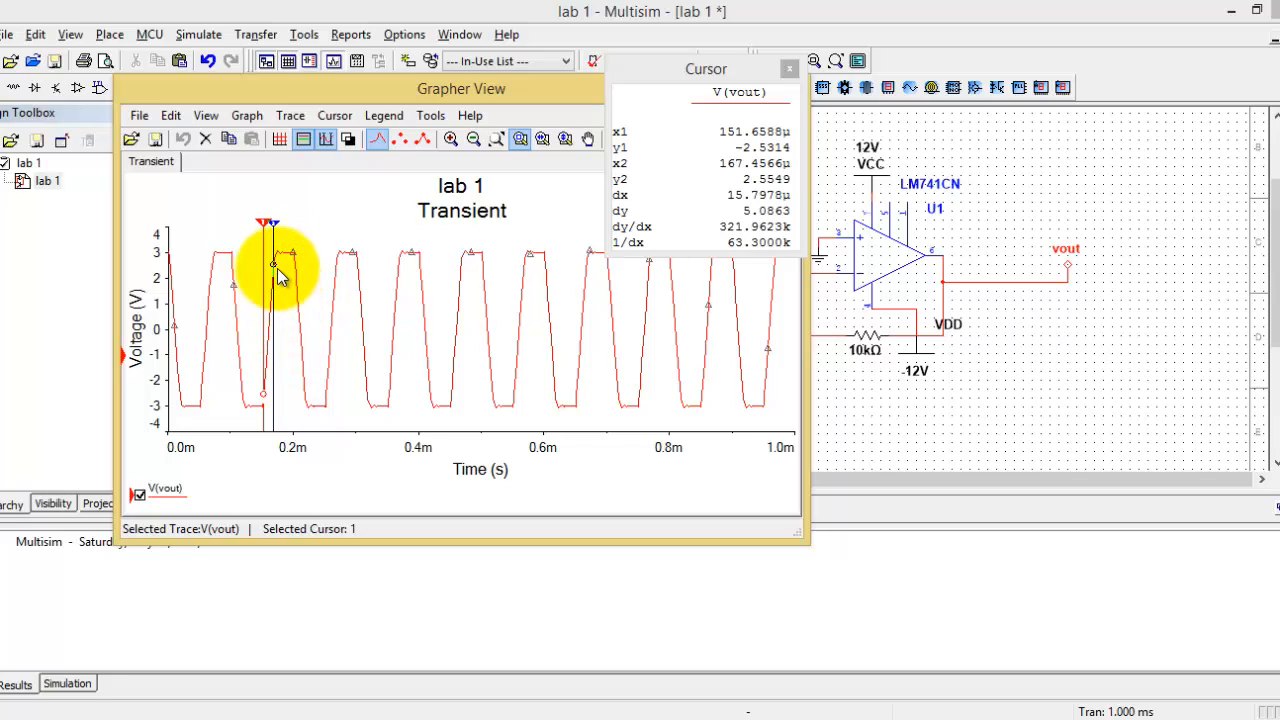
drag(275, 224, 275, 232)
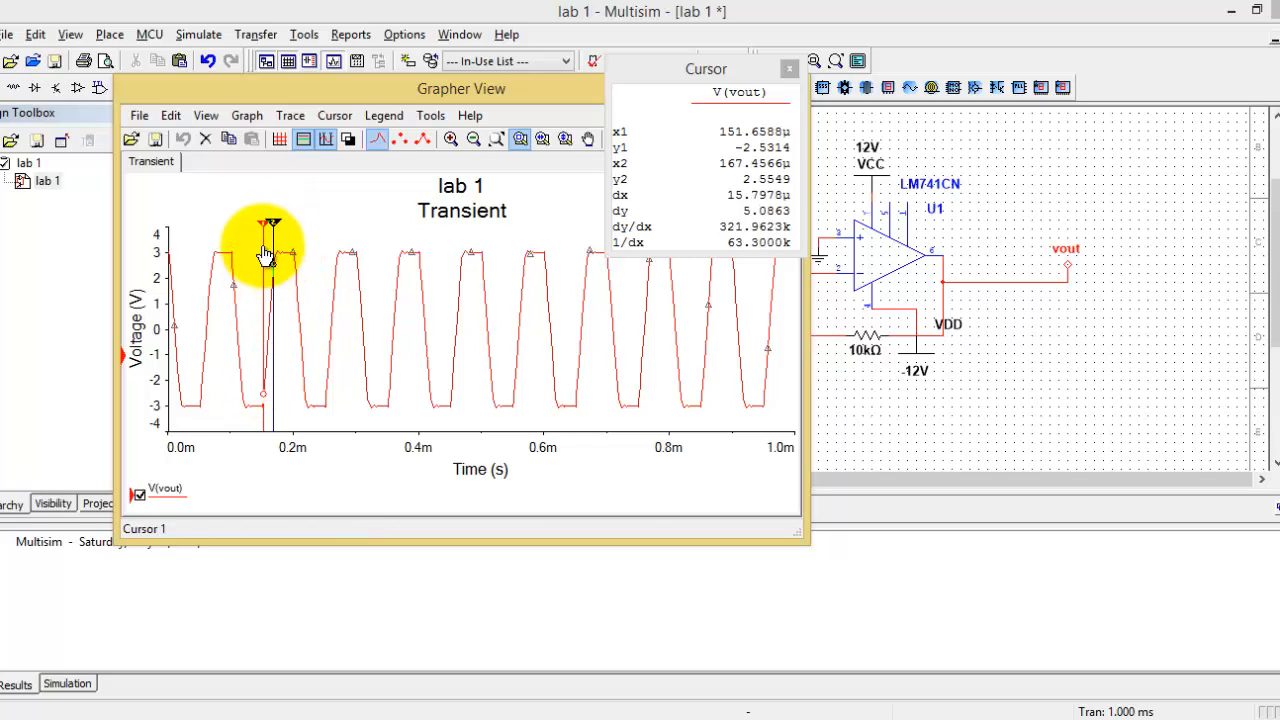
drag(266, 223, 275, 228)
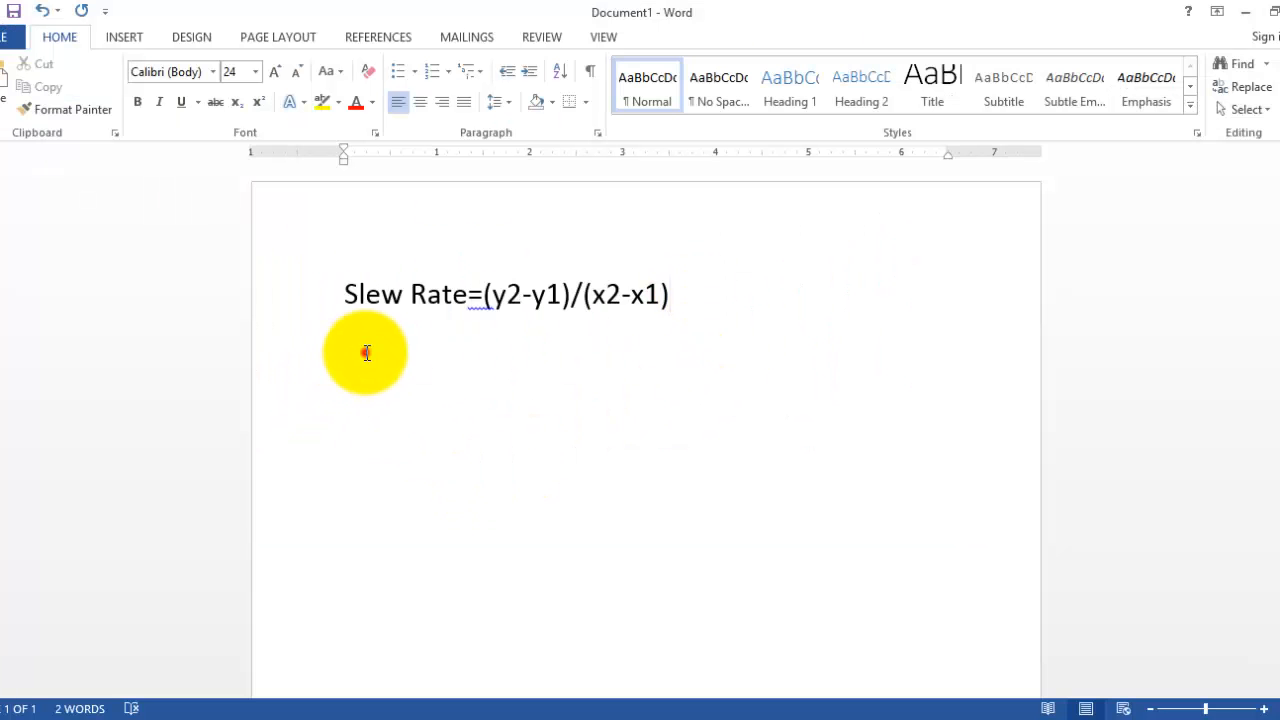
- Switch to the Word document and begin a line under the slew rate formula with =2.5549, the cursor's y2 reading
click(366, 352)
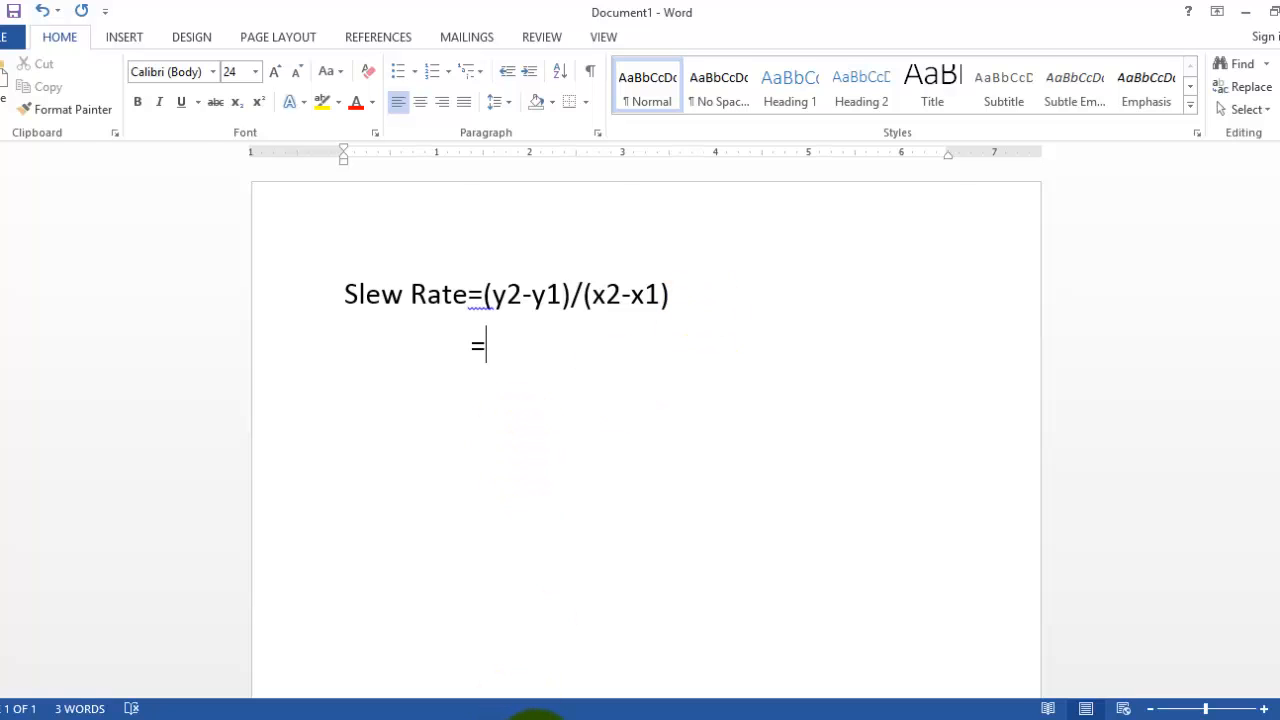
click(536, 719)
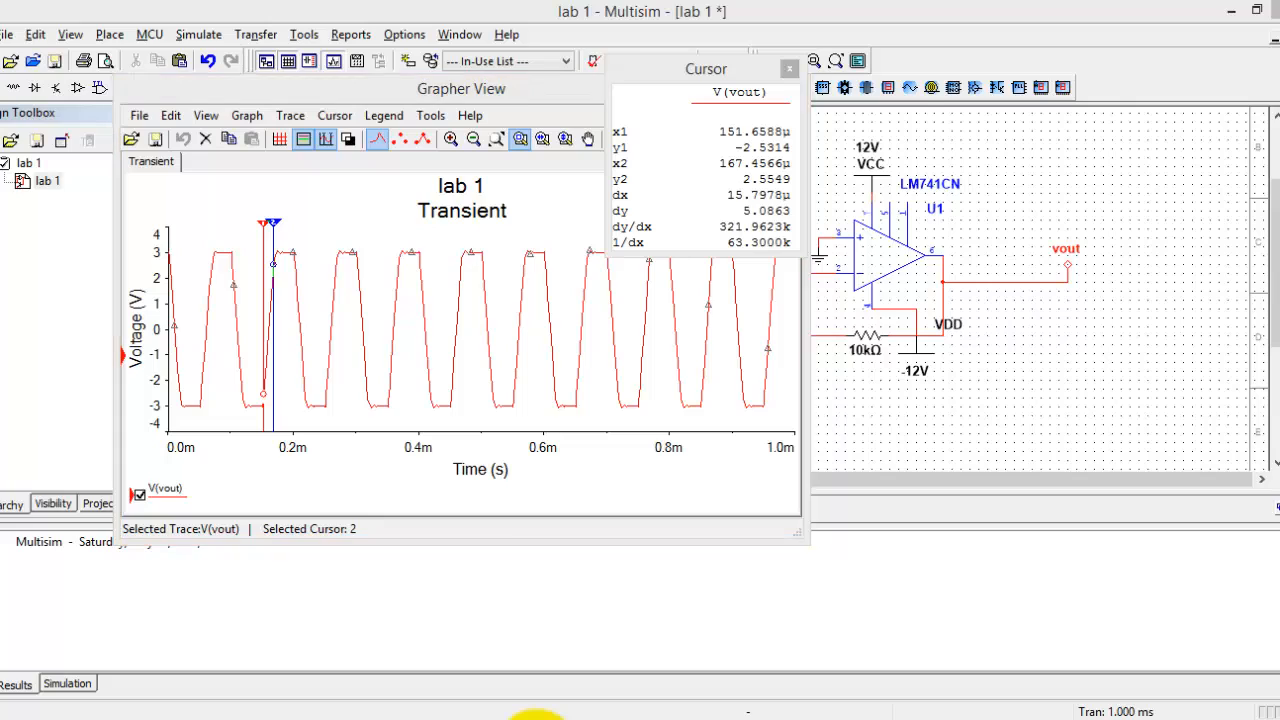
click(536, 719)
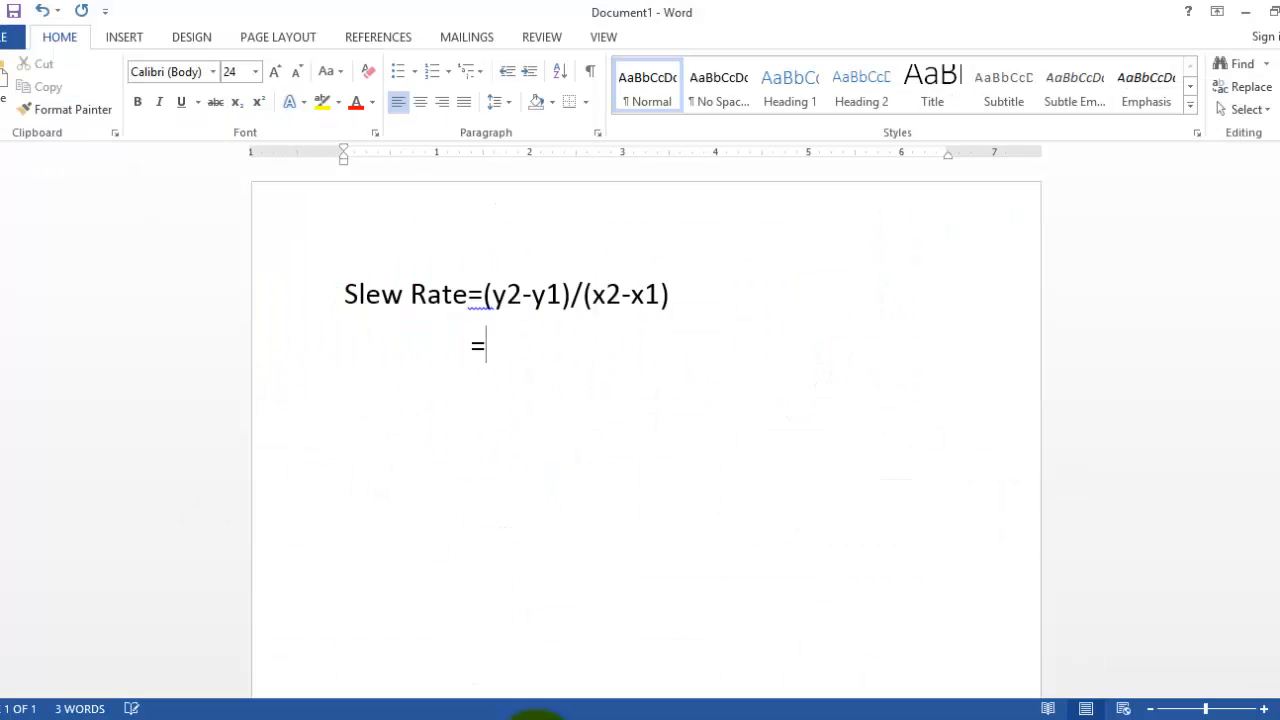
key(Left)
text(2.5549)
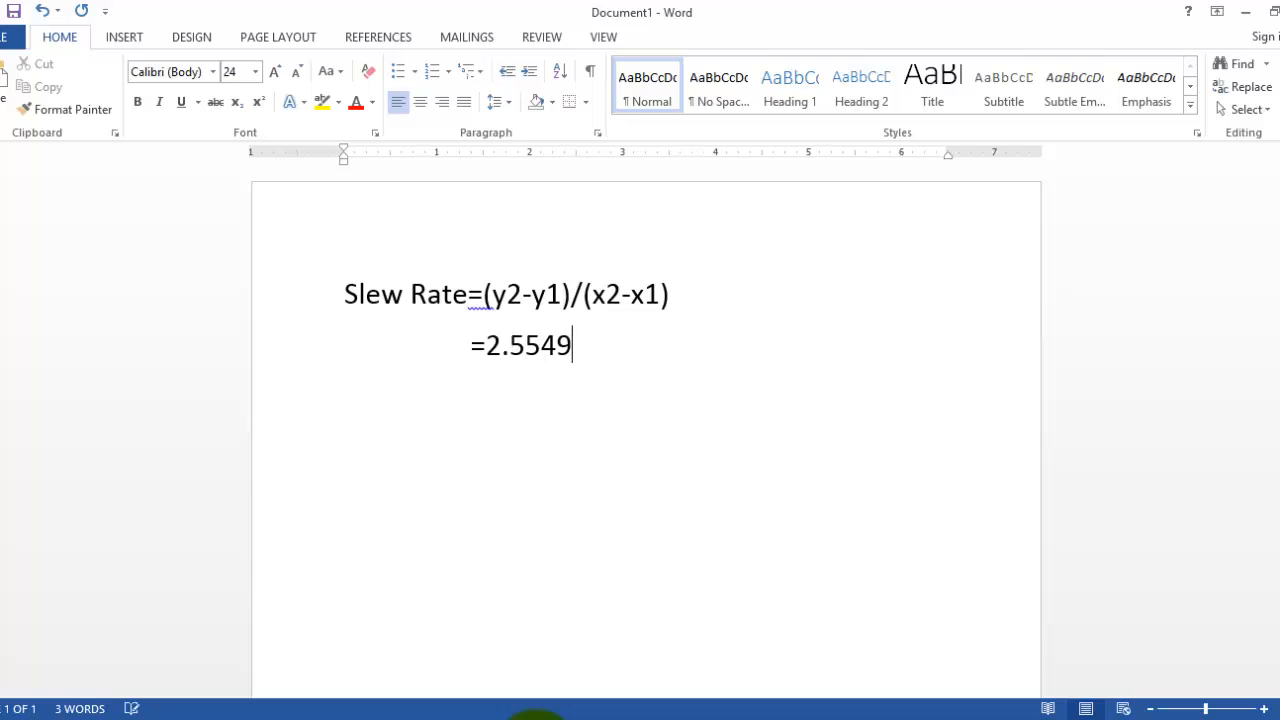
- Extend the numerator with +2.5314, subtracting the negative y1 reading taken from the Multisim cursor readout
text(-)
click(548, 714)
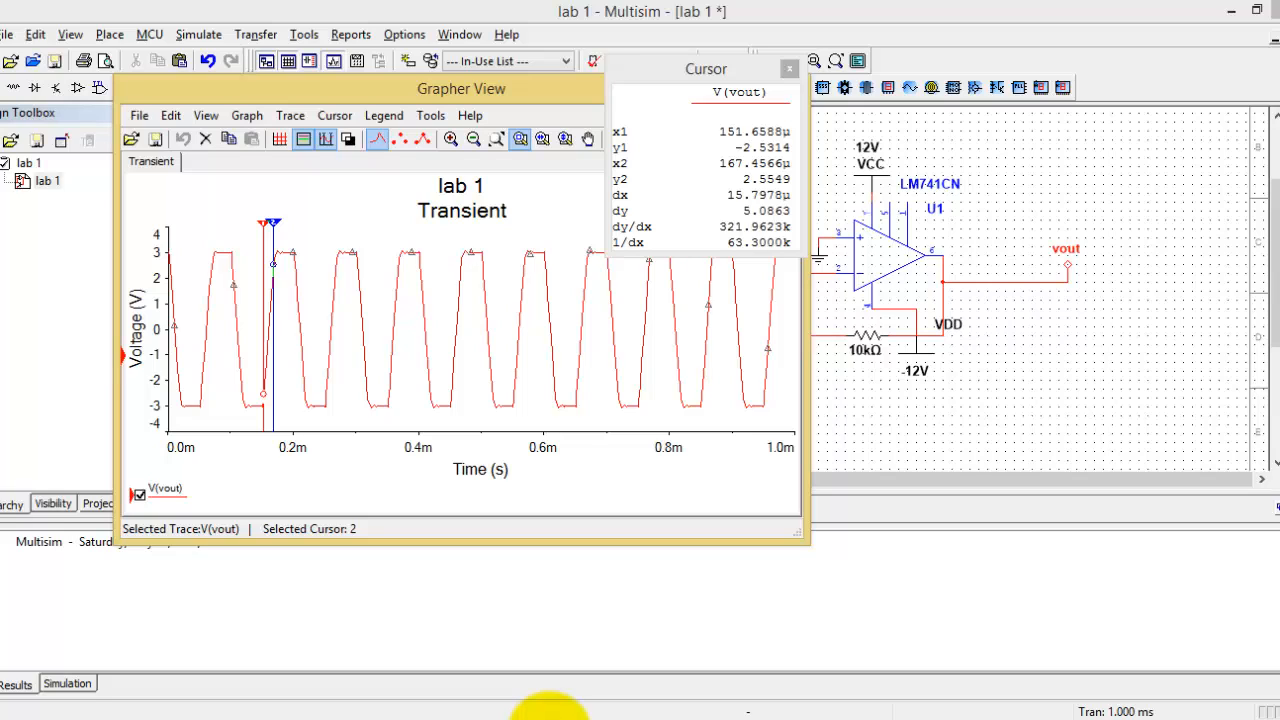
click(548, 712)
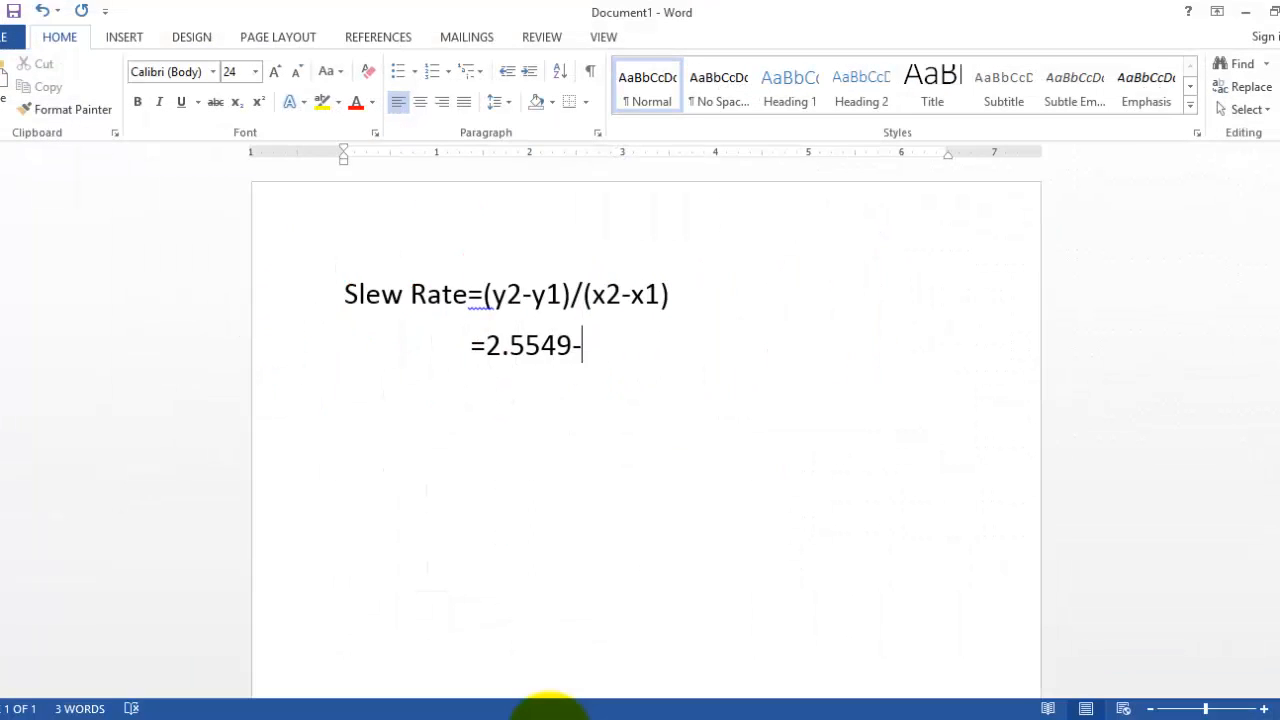
key(BackSpace)
text(+)
click(545, 712)
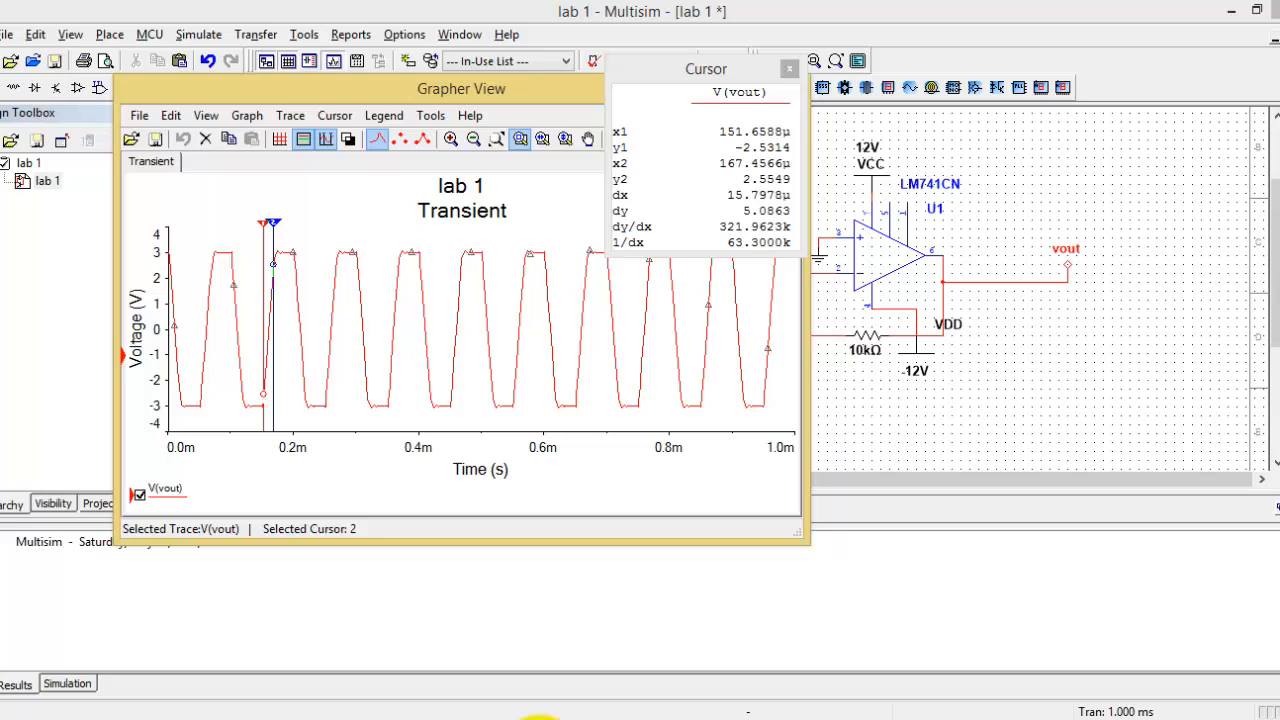
click(540, 714)
text(2.5314)
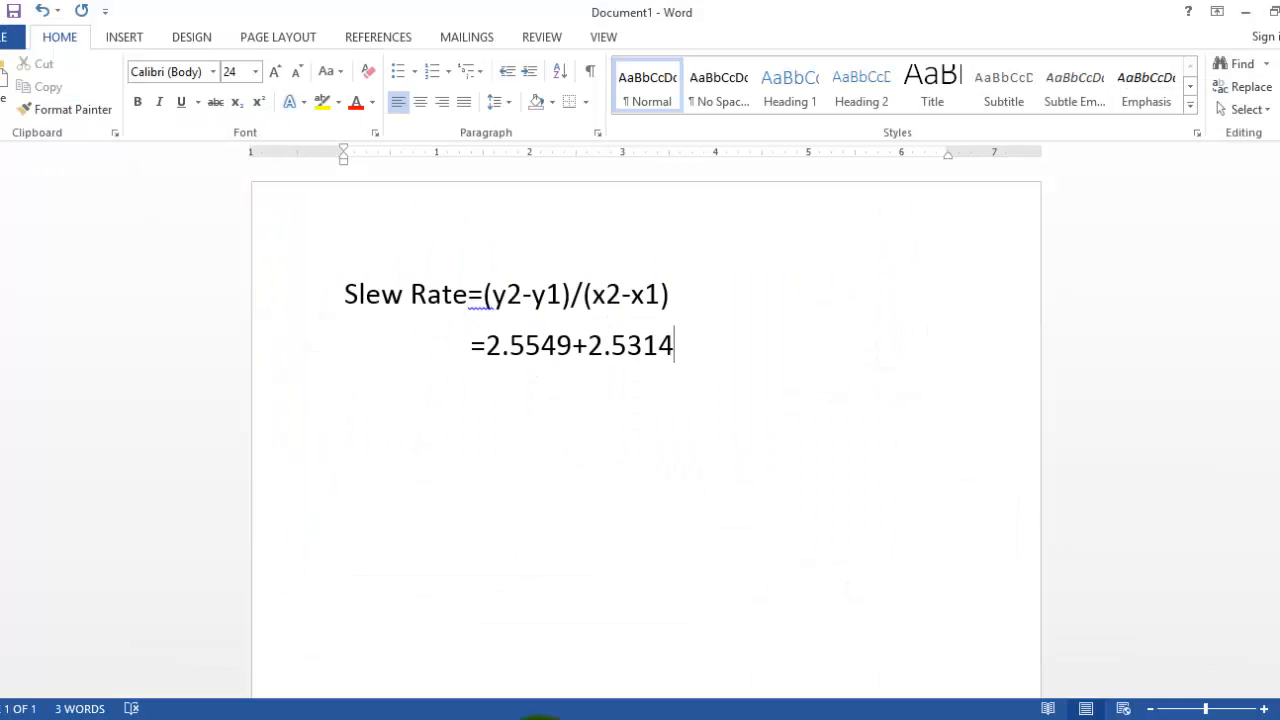
- Add the denominator /(167.4566-151.6588) from the x2 and x1 cursor readings and enclose the numerator in parentheses
text(/()
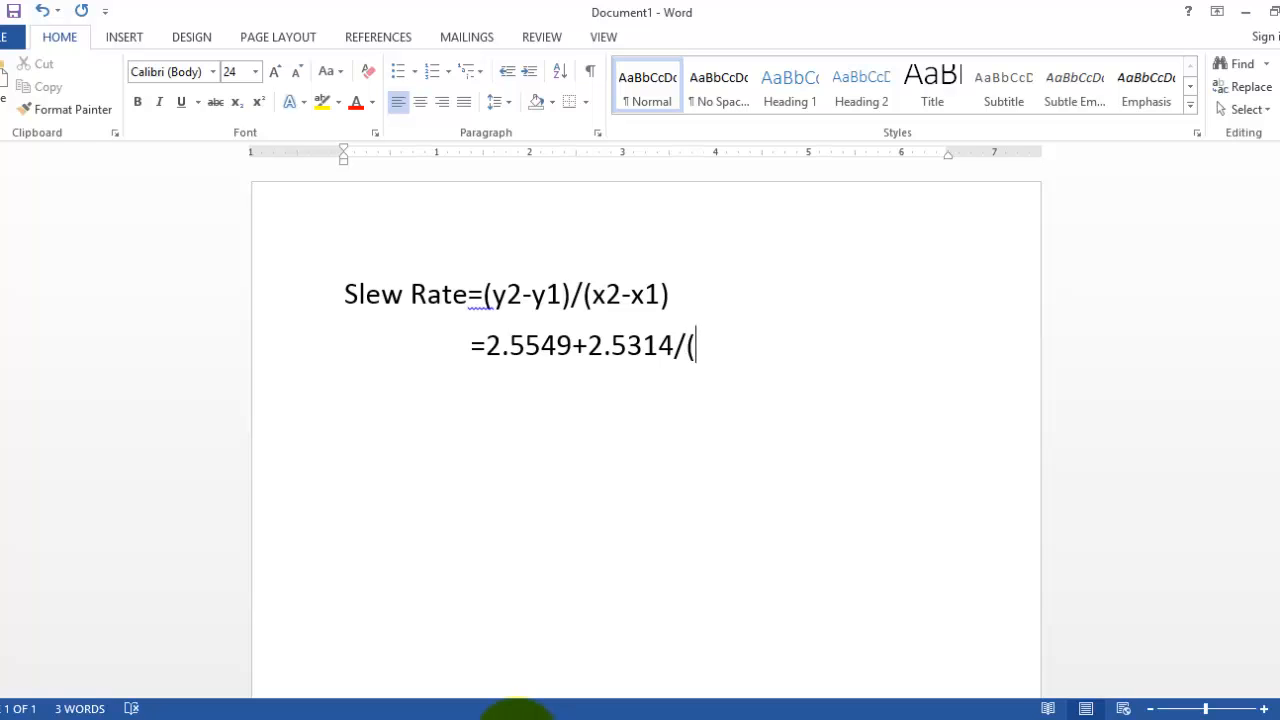
click(517, 712)
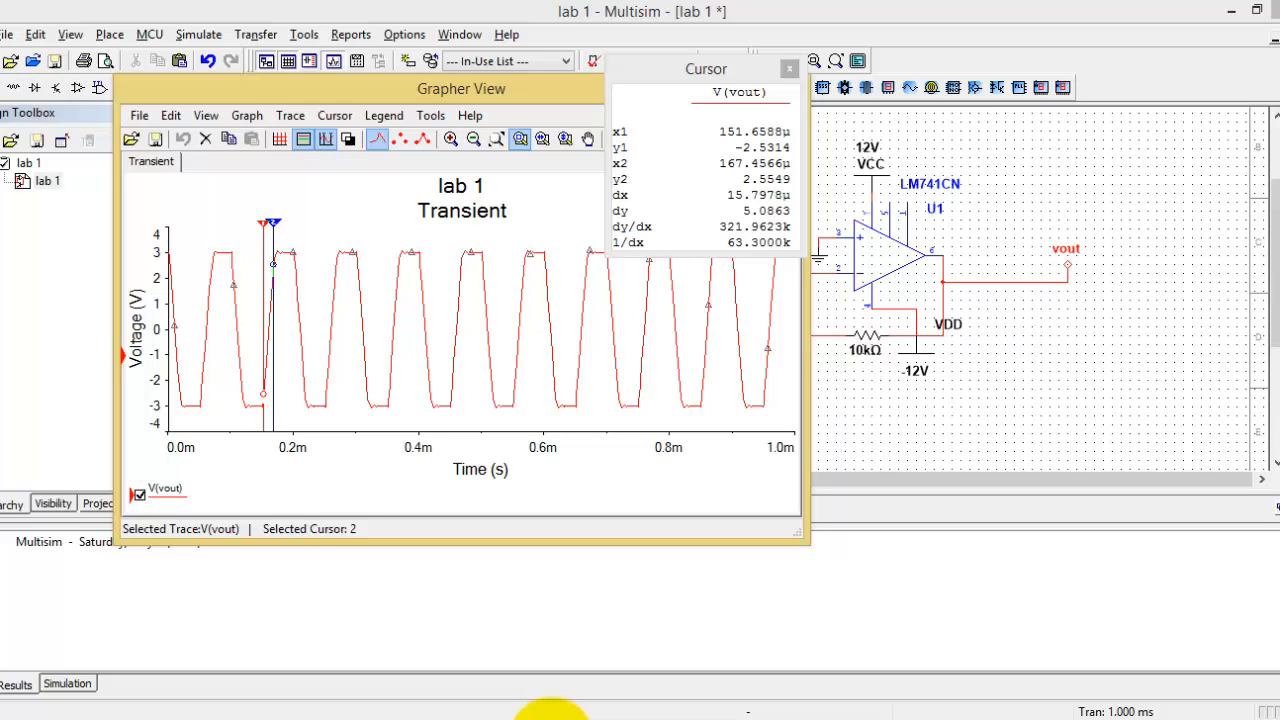
click(552, 712)
text(16)
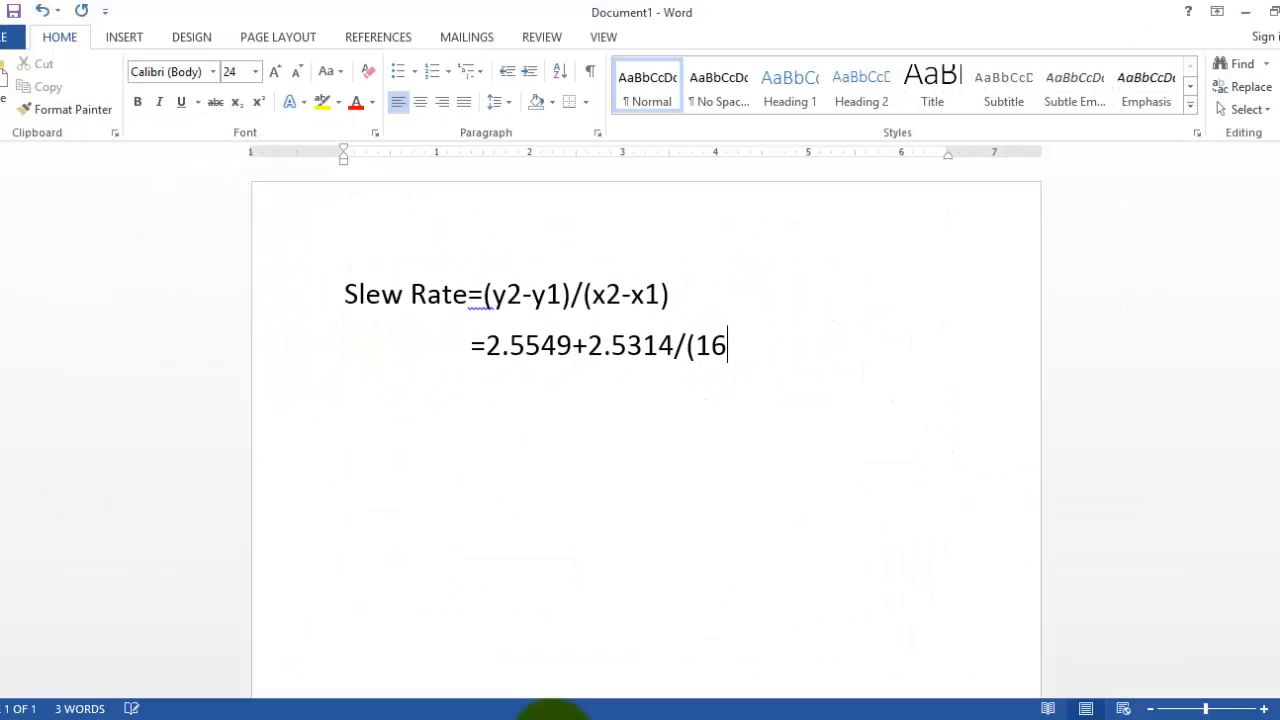
text(7.4566-)
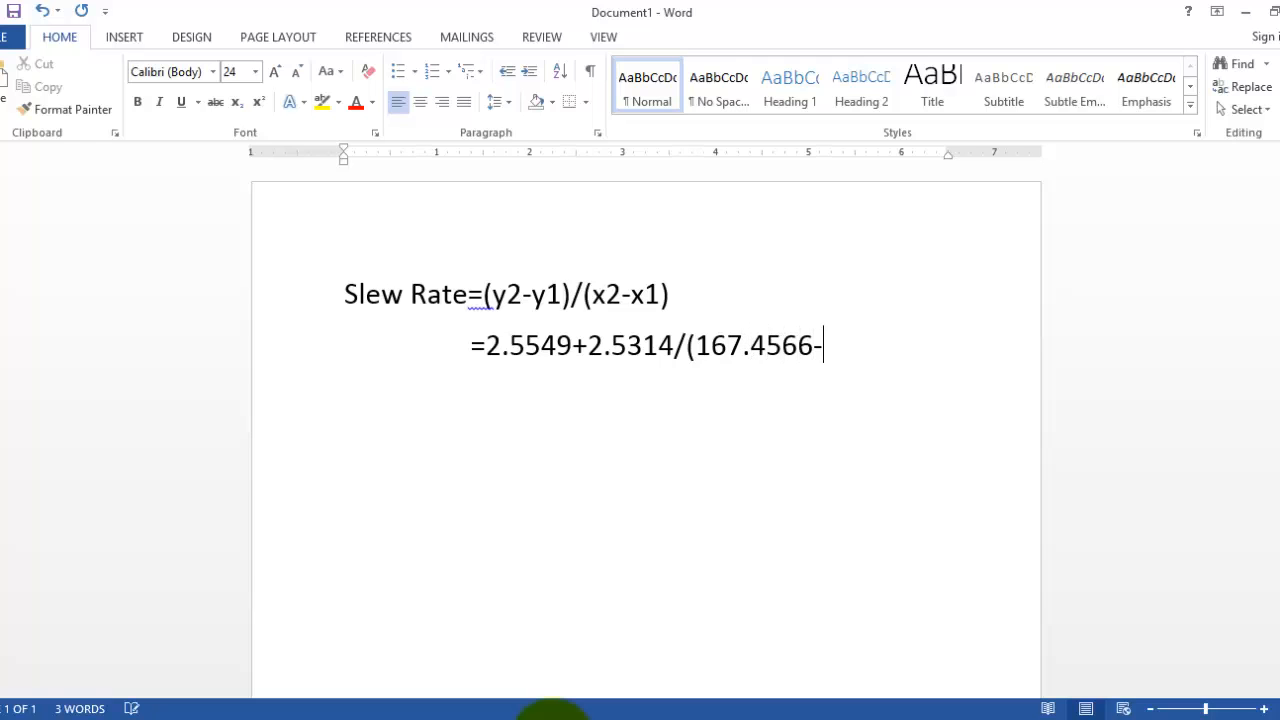
click(530, 712)
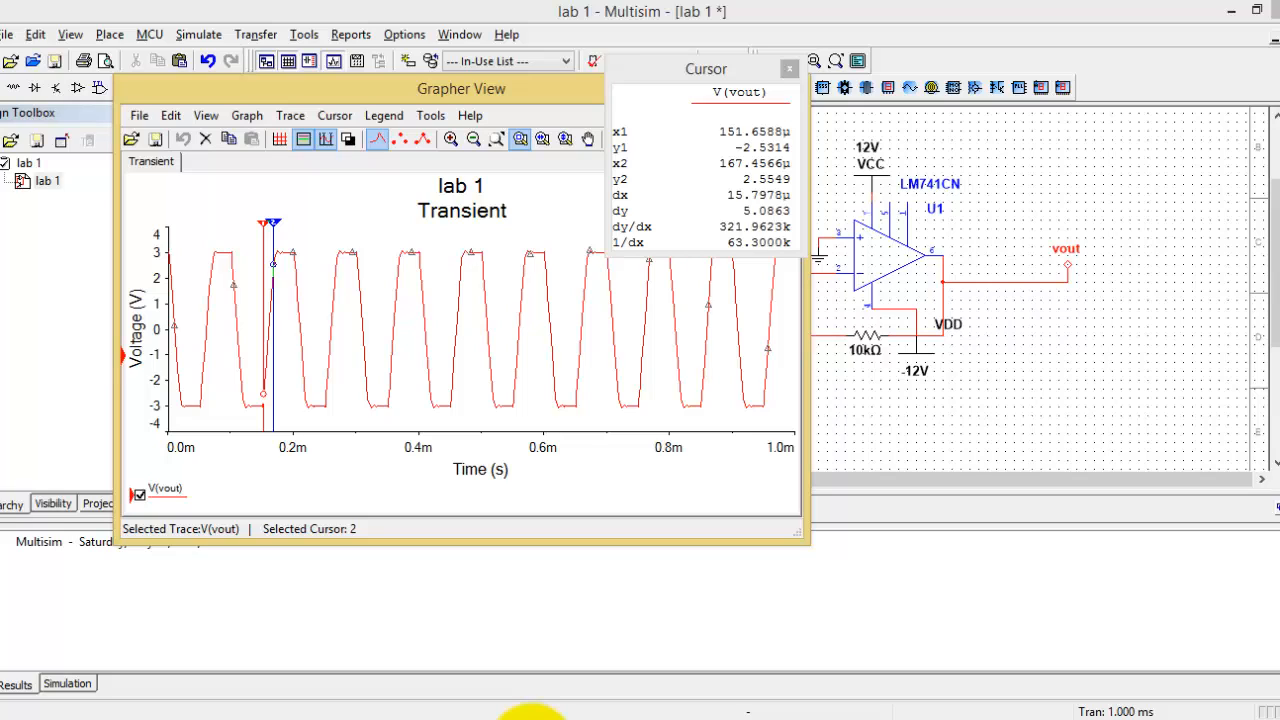
click(530, 712)
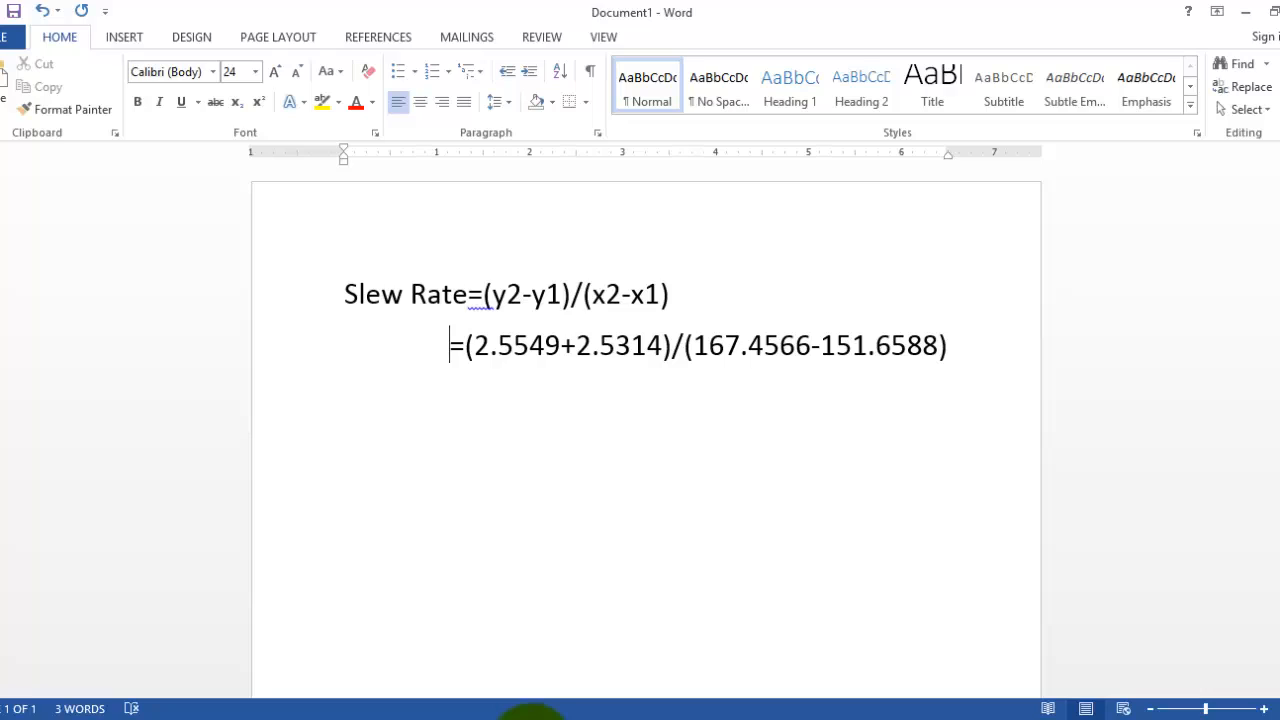
- Add the slew rate result on a new line as =0.3219 V/microsec, aligned under the calculation
key(Return)
key(BackSpace)
key(BackSpace)
text(=0.3219)
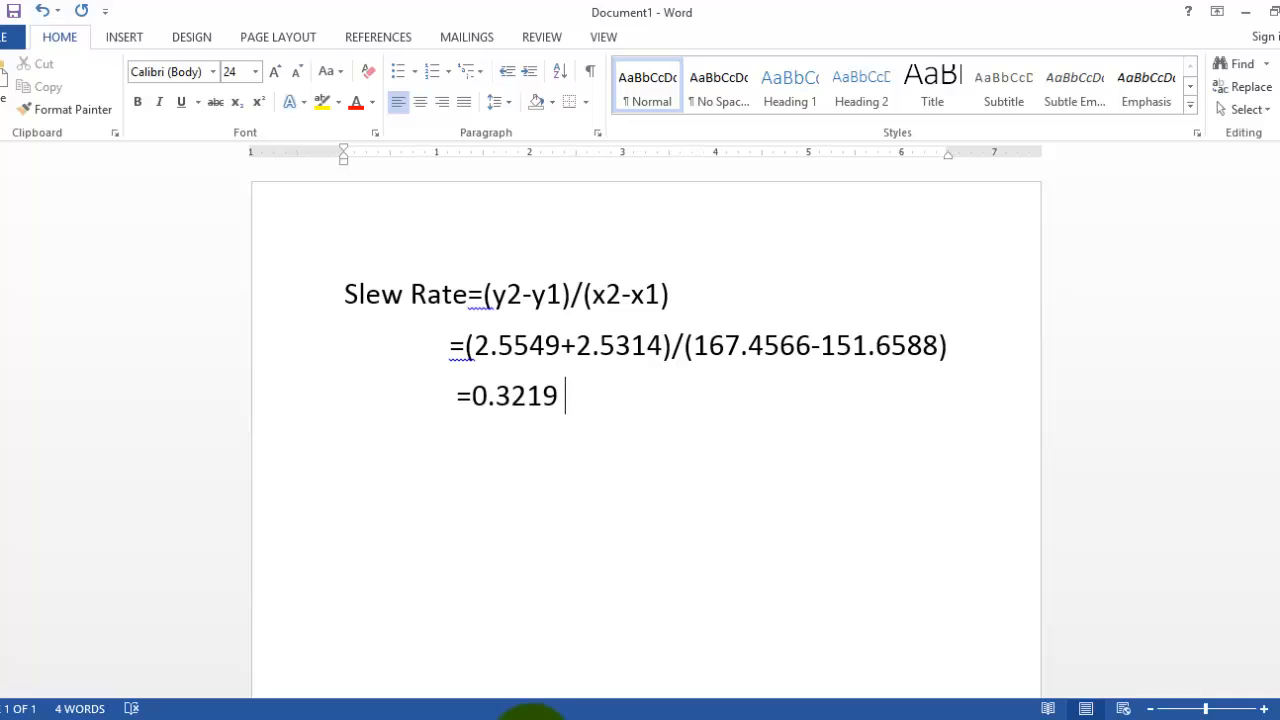
text( V/micr)
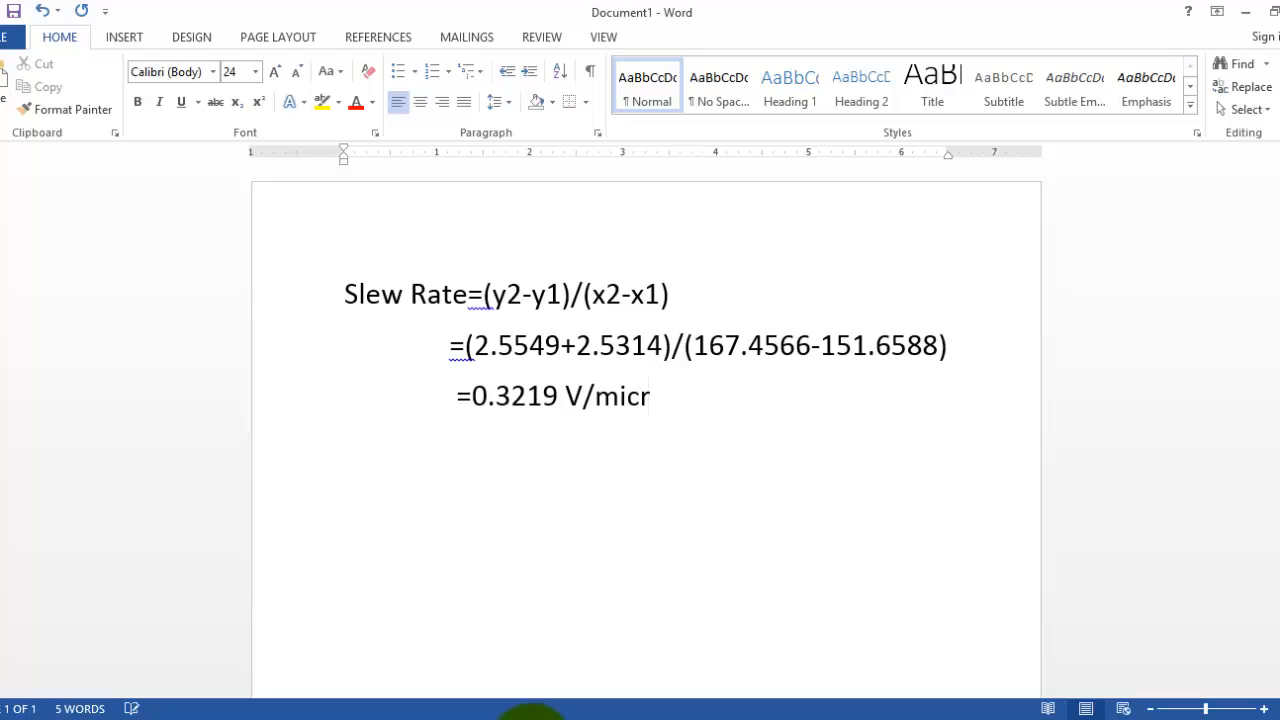
text(osec)
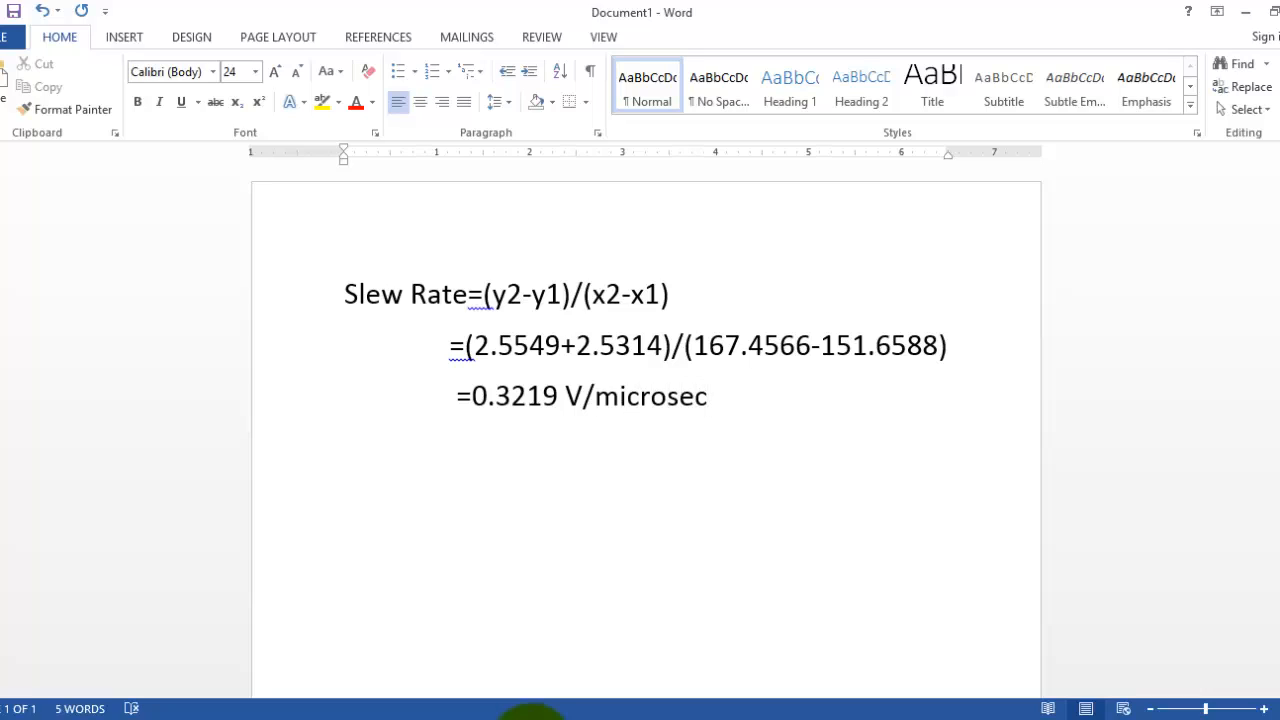